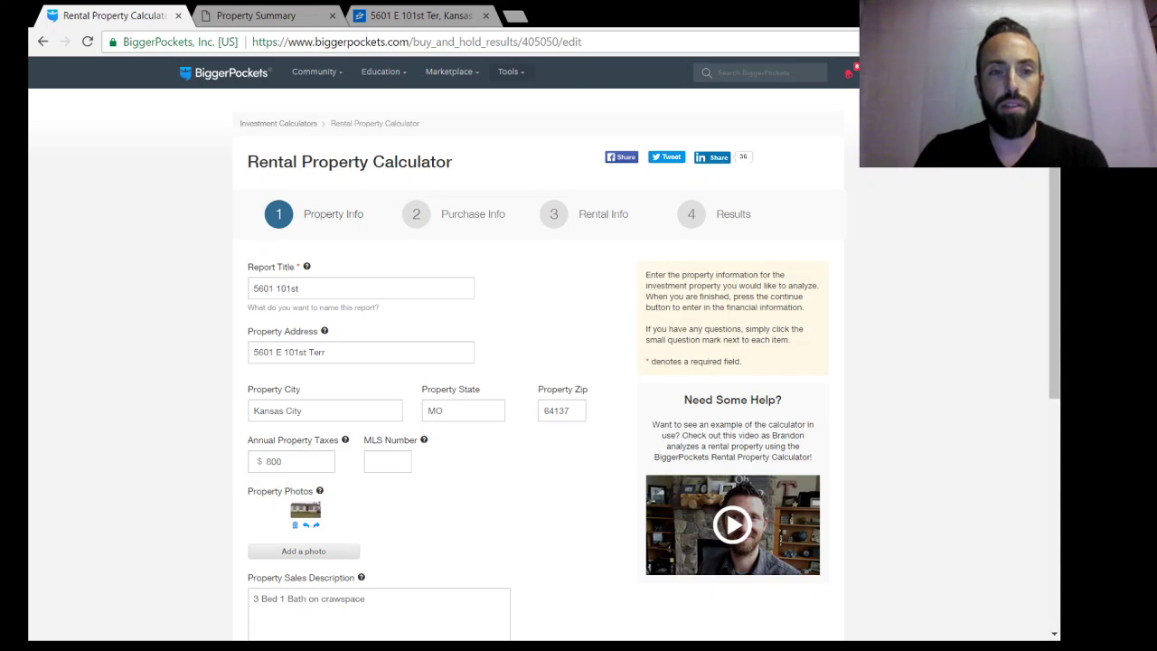
- Look over the property's Zillow listing and return to the rental property calculator
{"action": "left_click", "coordinate": [425, 17]}
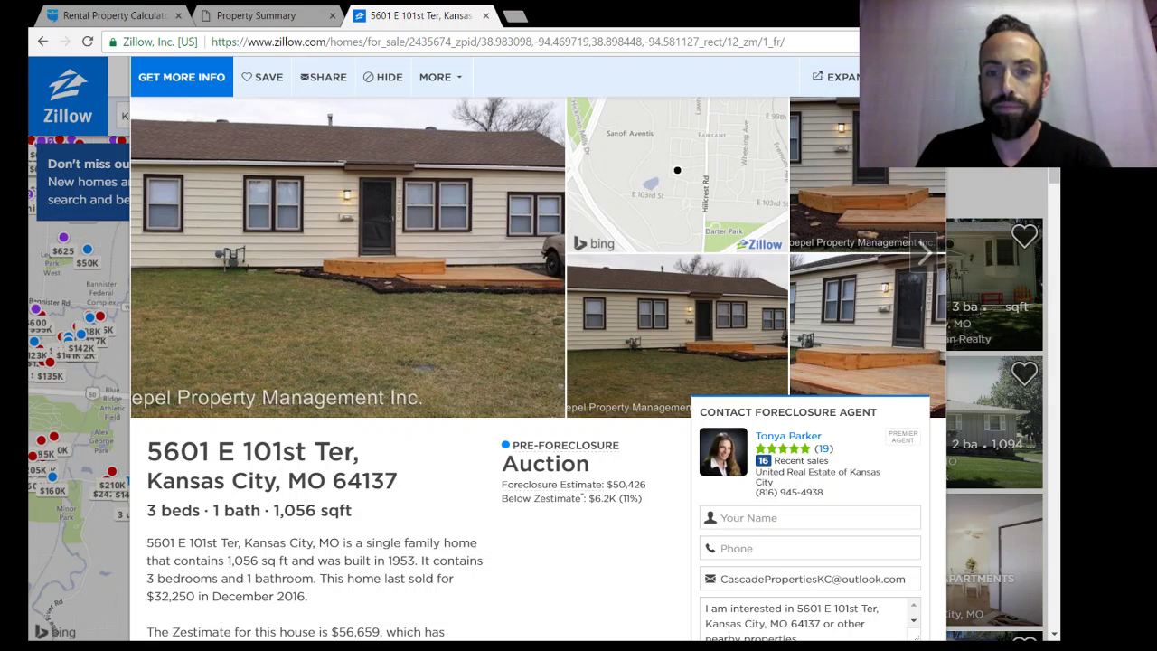
{"action": "left_click", "coordinate": [95, 18]}
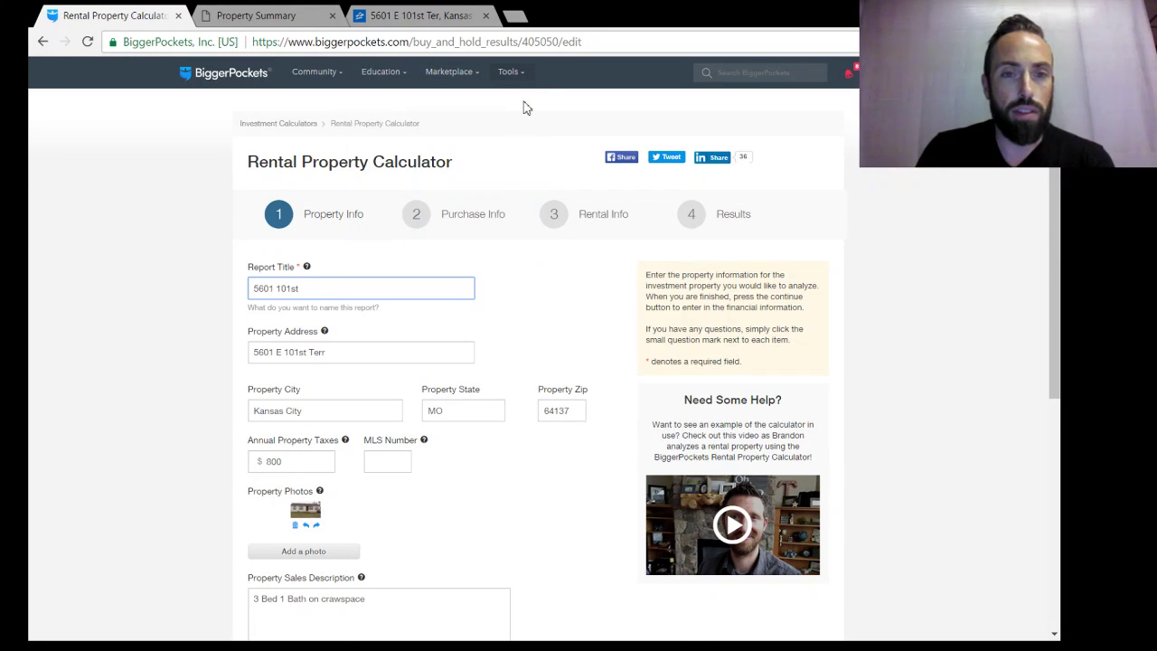
{"action": "mouse_move", "coordinate": [514, 78]}
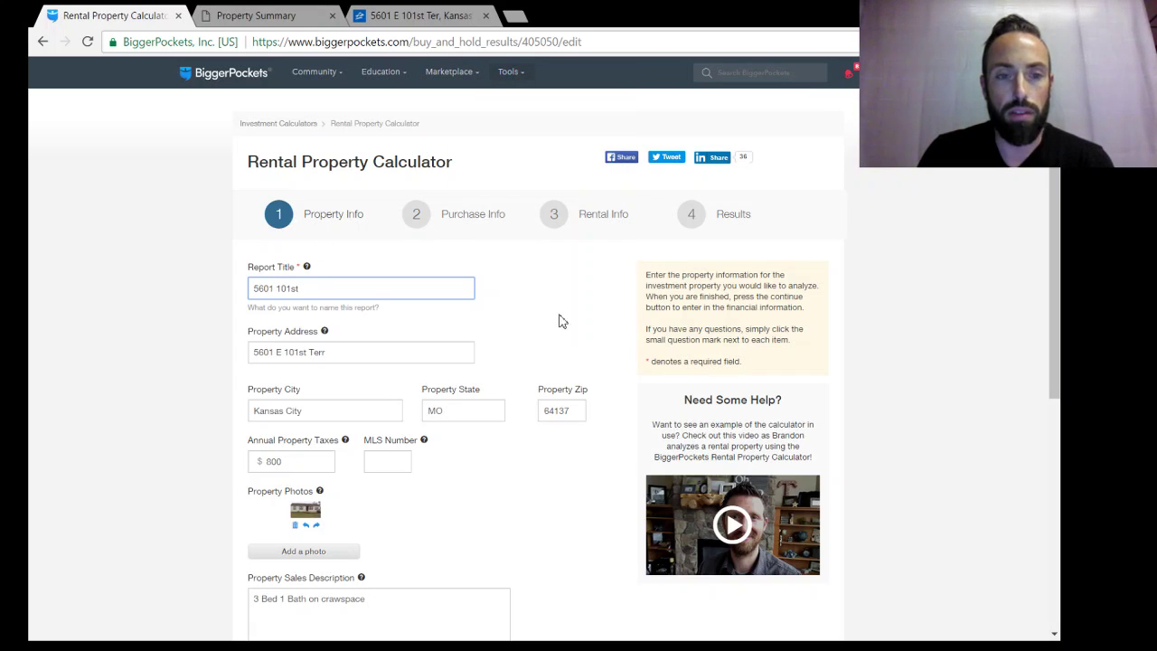
{"action": "left_click", "coordinate": [908, 284]}
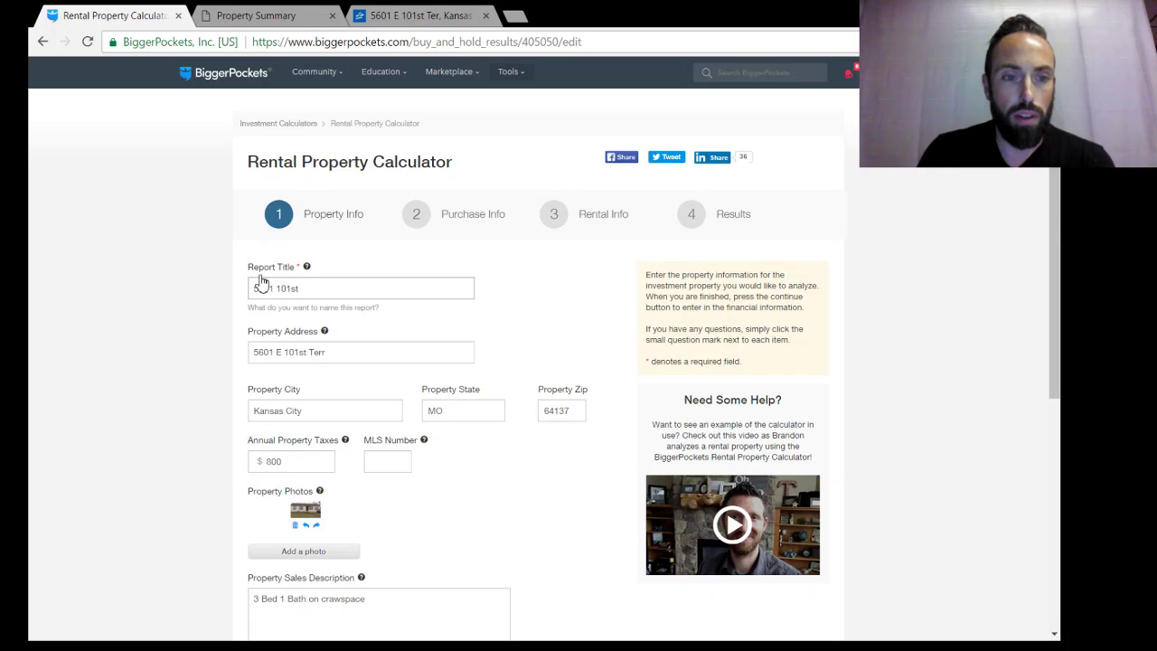
- Review the report title, property location and annual property taxes on the Property Info page
{"action": "left_click", "coordinate": [373, 292]}
{"action": "scroll", "coordinate": [497, 290], "scroll_direction": "down", "scroll_amount": 1}
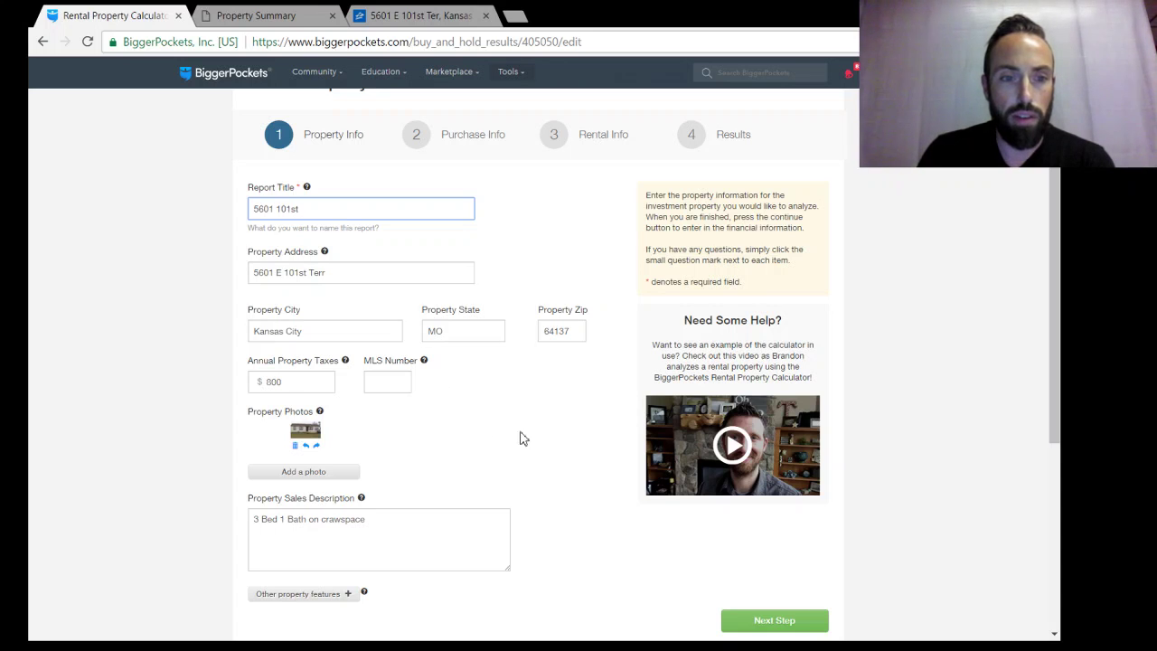
{"action": "scroll", "coordinate": [522, 434], "scroll_direction": "down", "scroll_amount": 1}
{"action": "scroll", "coordinate": [554, 403], "scroll_direction": "down", "scroll_amount": 1}
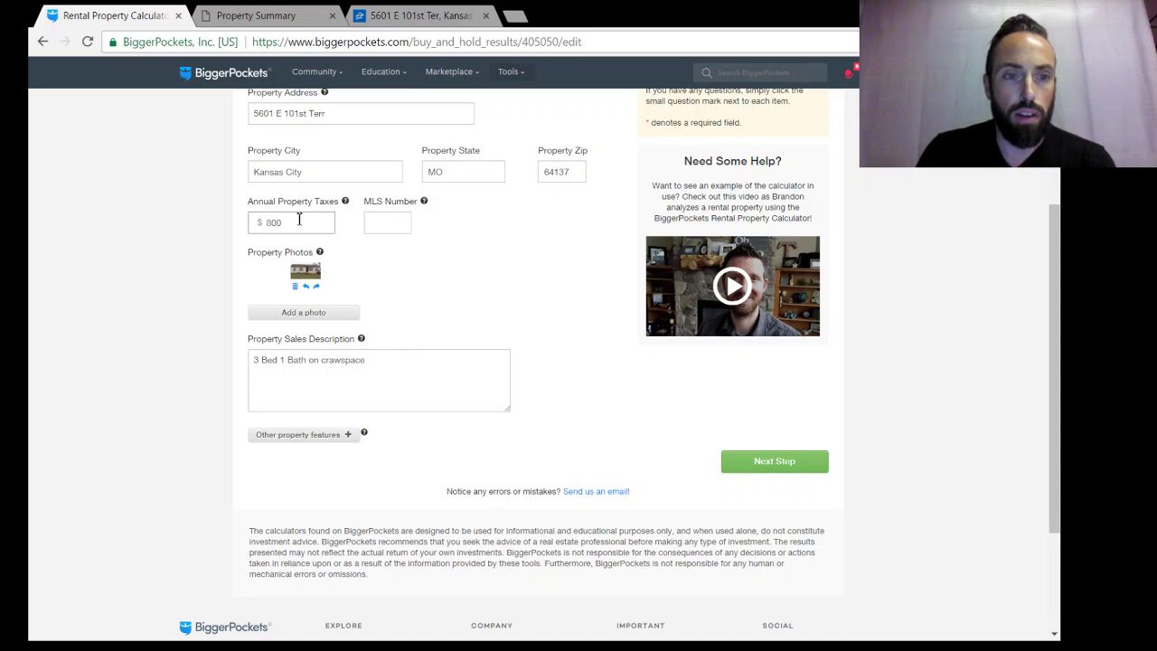
{"action": "left_click", "coordinate": [304, 224]}
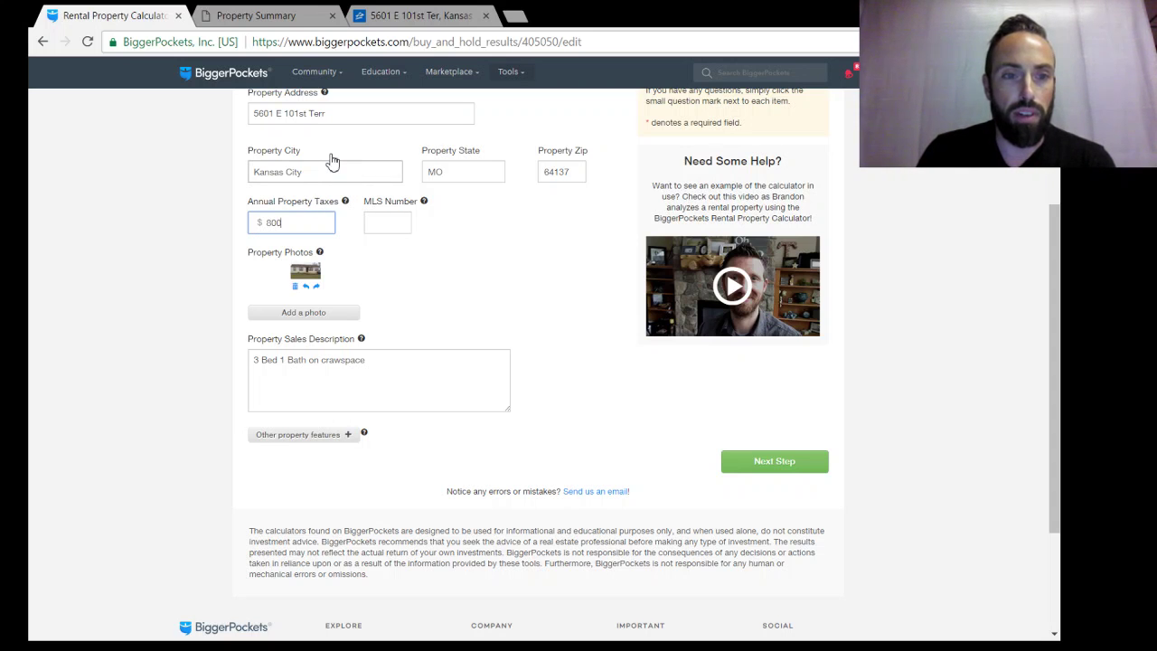
{"action": "scroll", "coordinate": [331, 161], "scroll_direction": "down", "scroll_amount": 2}
{"action": "scroll", "coordinate": [293, 160], "scroll_direction": "up", "scroll_amount": 3}
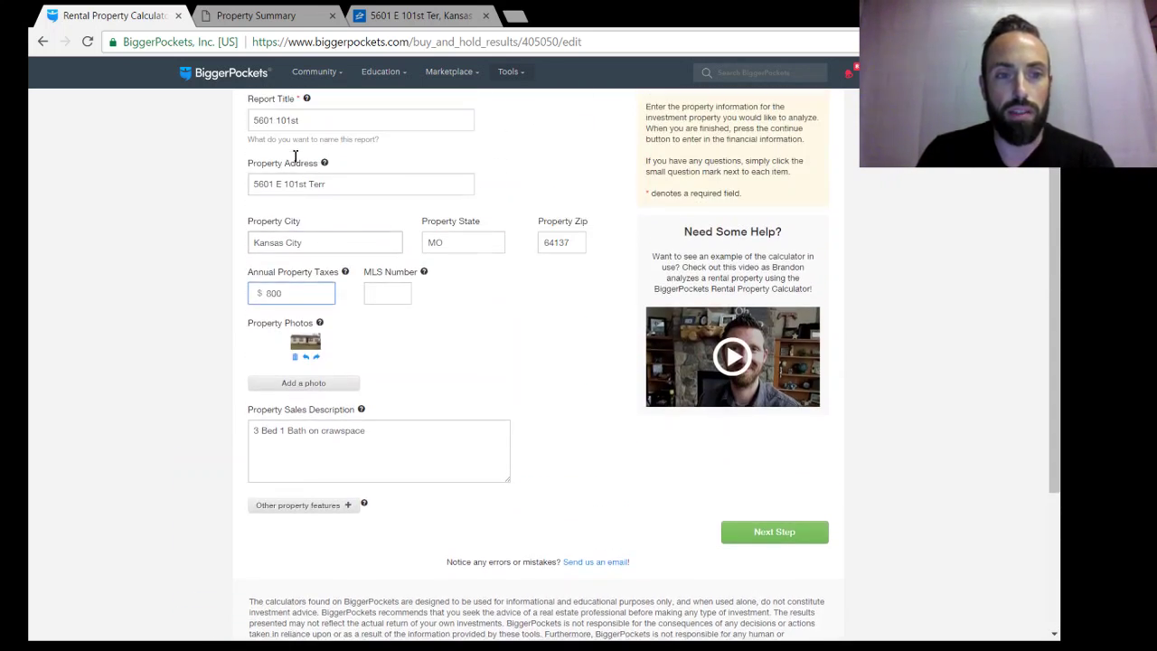
- Compare the tax receipts in the Jackson County property summary with the calculator's annual property taxes entry
{"action": "left_click", "coordinate": [260, 16]}
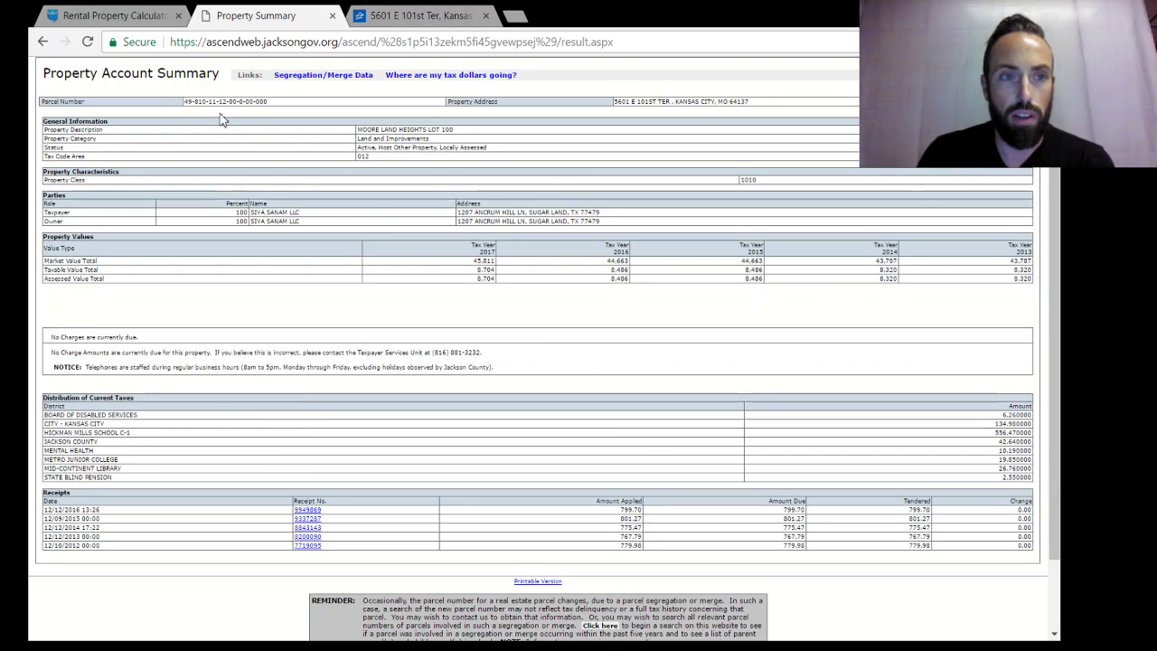
{"action": "scroll", "coordinate": [281, 170], "scroll_direction": "up", "scroll_amount": 2}
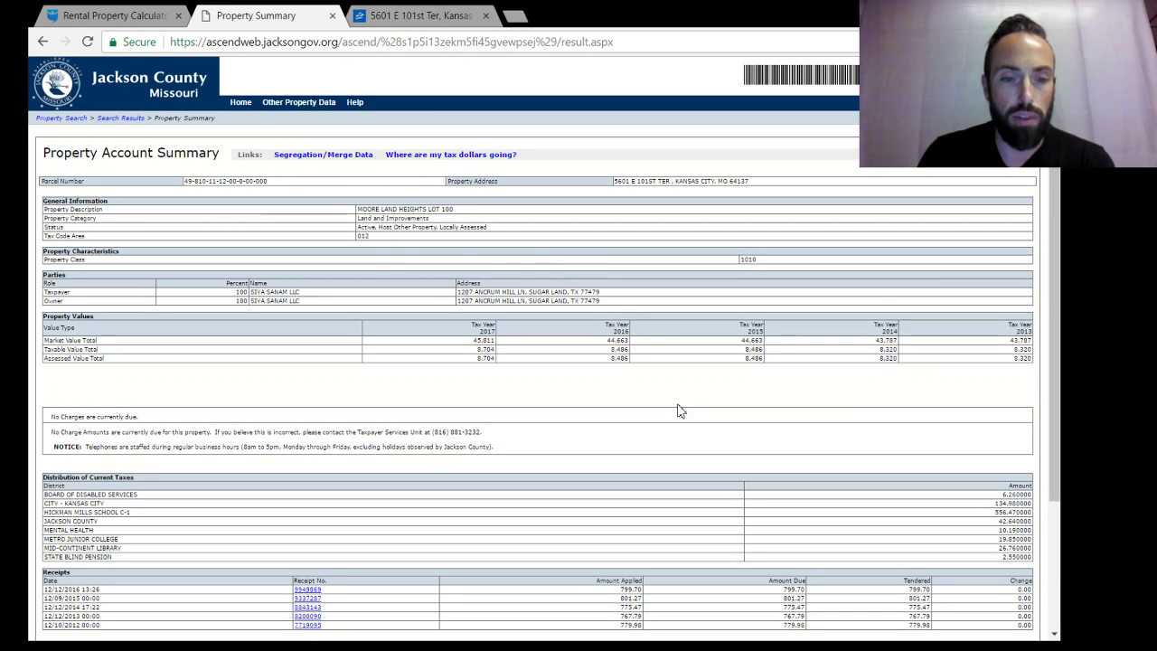
{"action": "scroll", "coordinate": [674, 397], "scroll_direction": "down", "scroll_amount": 3}
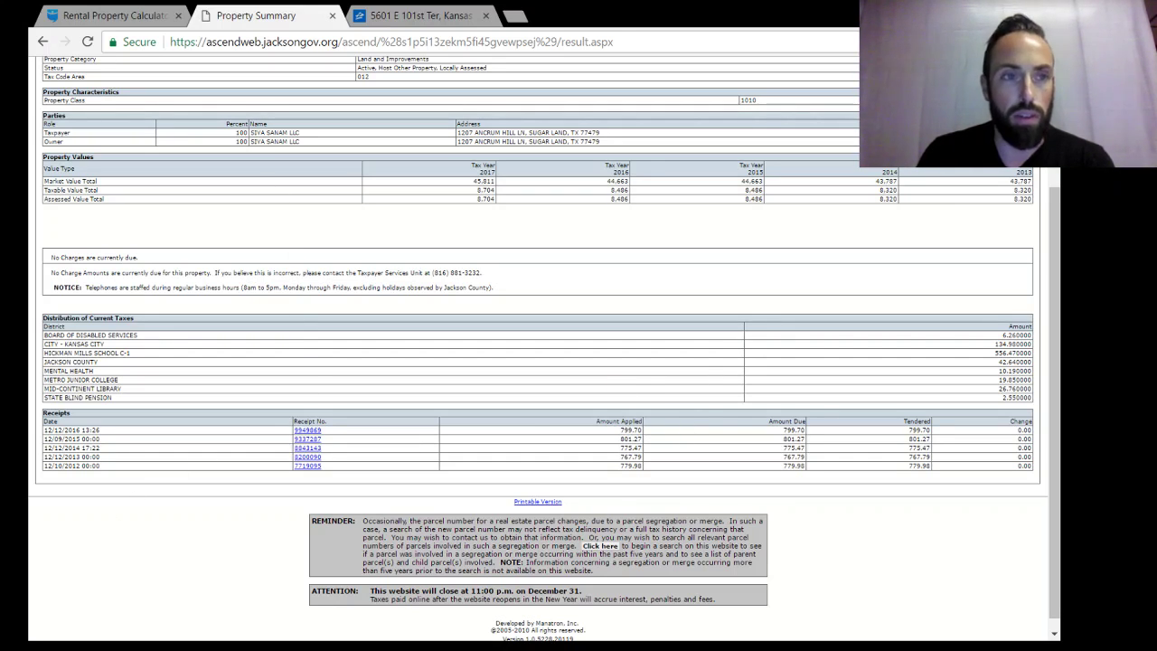
{"action": "left_click", "coordinate": [109, 15]}
{"action": "left_click", "coordinate": [287, 292]}
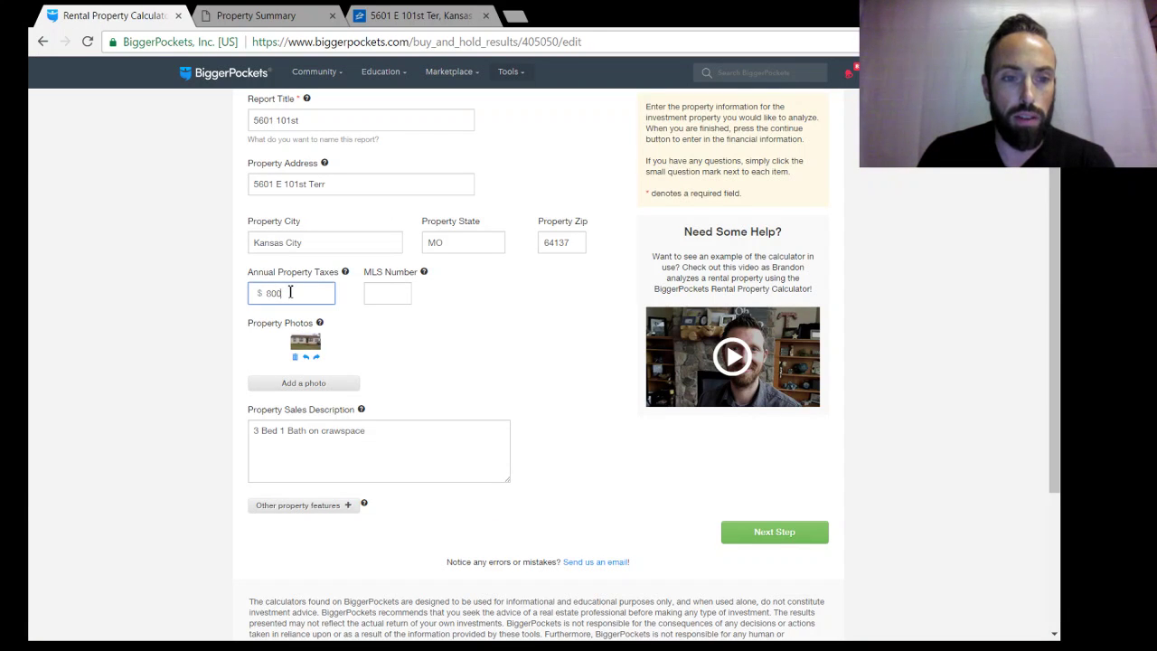
- Show the property photo upload option, check the sales description and continue to the Purchase Info page
{"action": "scroll", "coordinate": [524, 344], "scroll_direction": "down", "scroll_amount": 1}
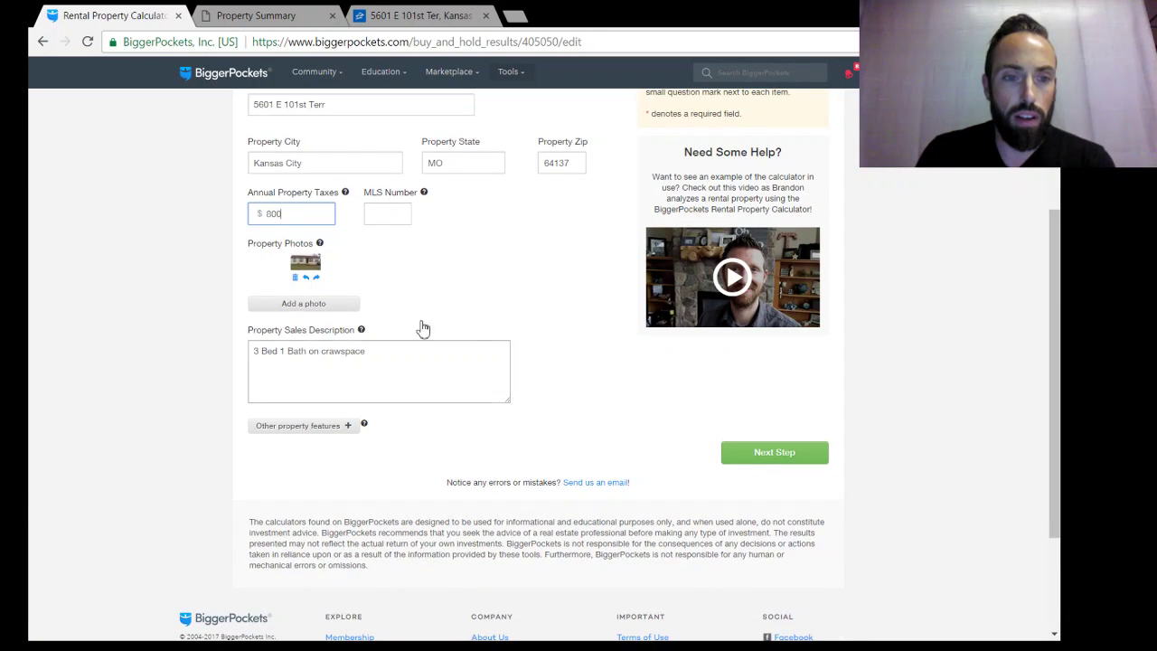
{"action": "left_click", "coordinate": [311, 310]}
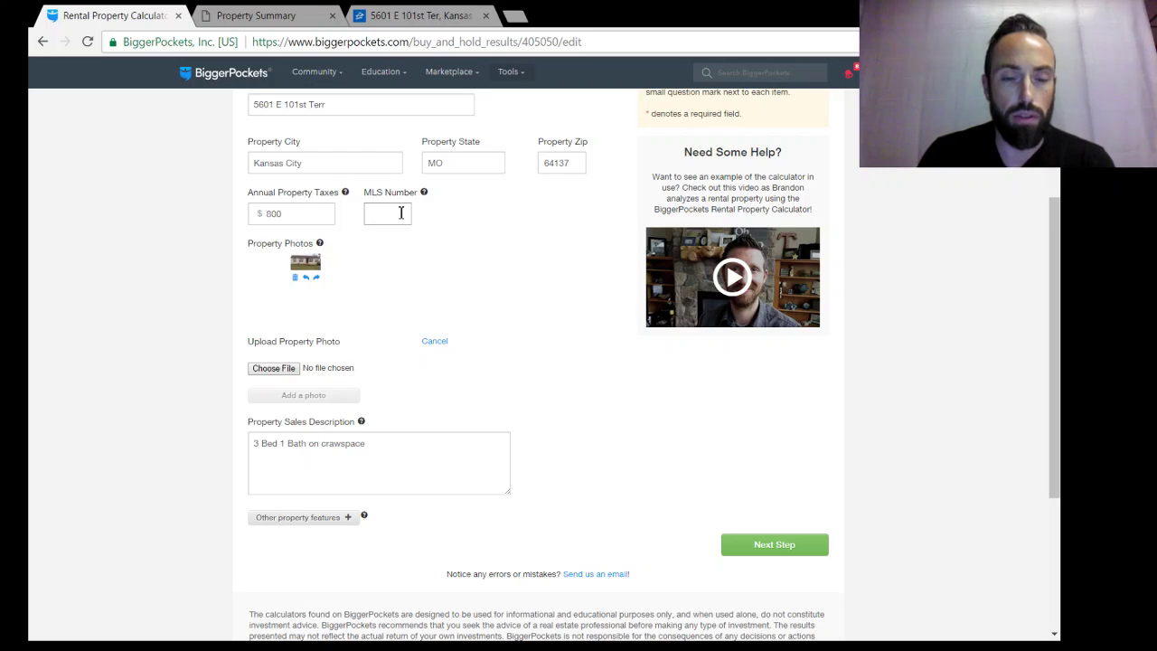
{"action": "scroll", "coordinate": [561, 335], "scroll_direction": "down", "scroll_amount": 2}
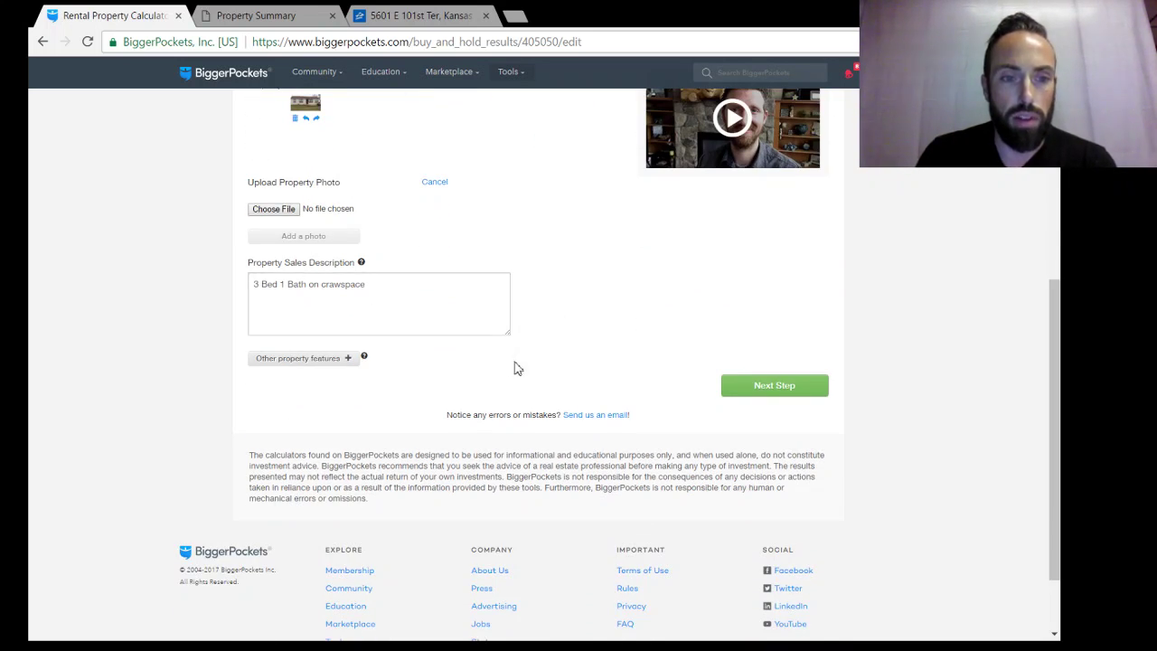
{"action": "left_click", "coordinate": [448, 316]}
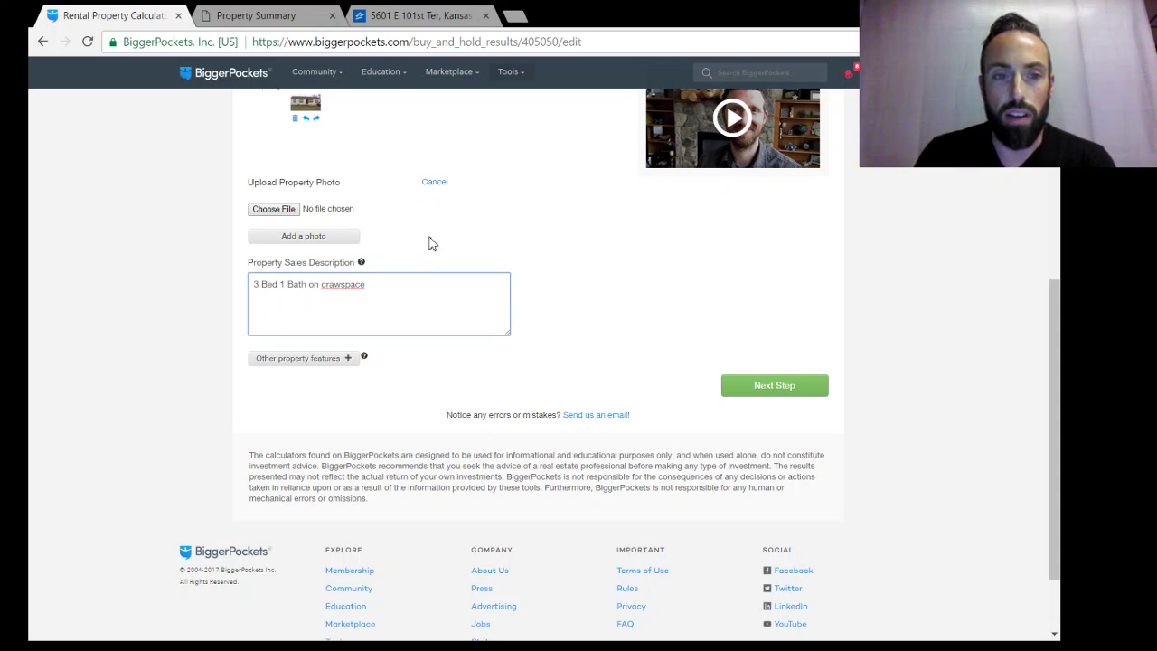
{"action": "left_click", "coordinate": [809, 389]}
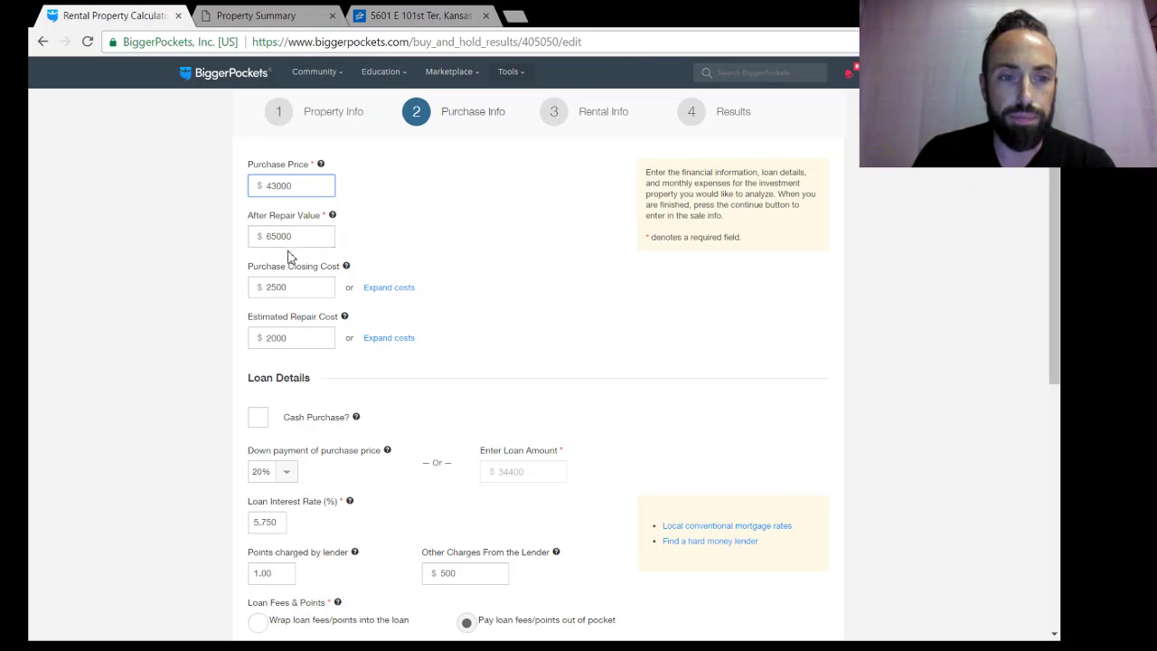
- Expand the purchase closing cost breakdown to view its individual fee fields, and hide it again
{"action": "scroll", "coordinate": [298, 249], "scroll_direction": "down", "scroll_amount": 1}
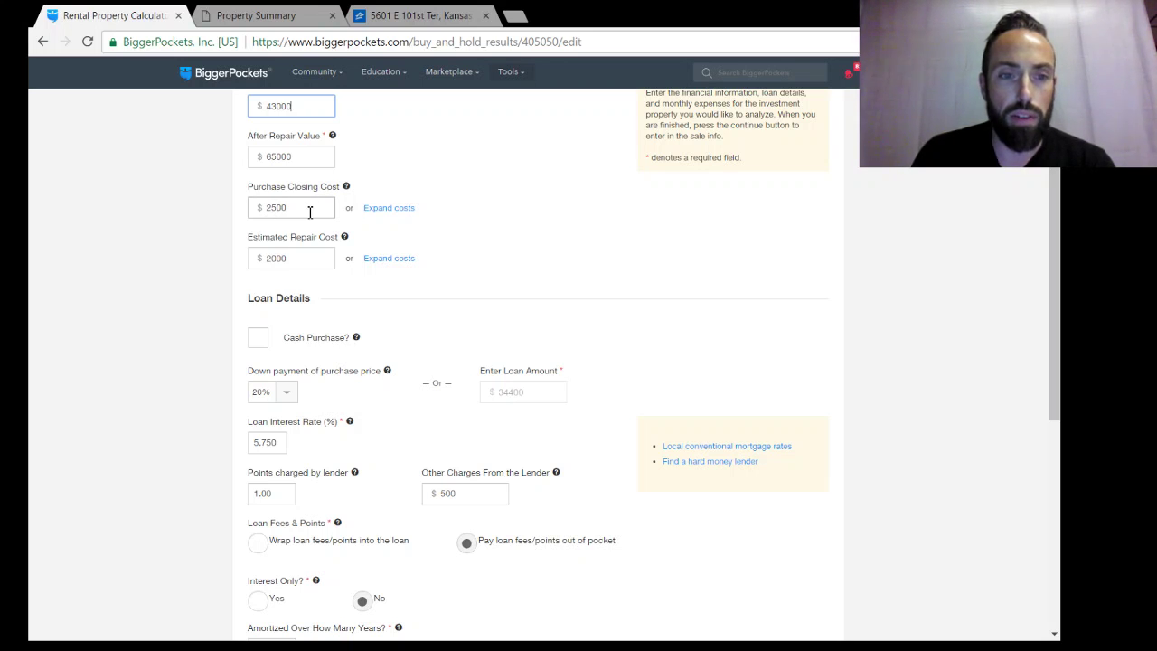
{"action": "left_click", "coordinate": [301, 208]}
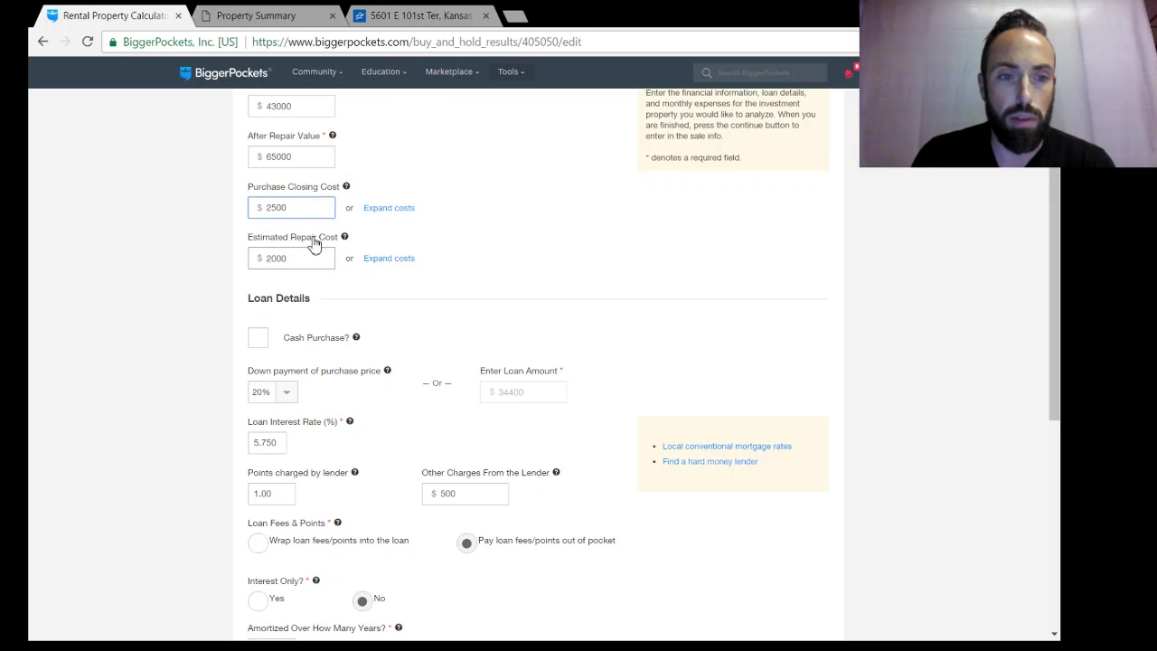
{"action": "left_click", "coordinate": [384, 209]}
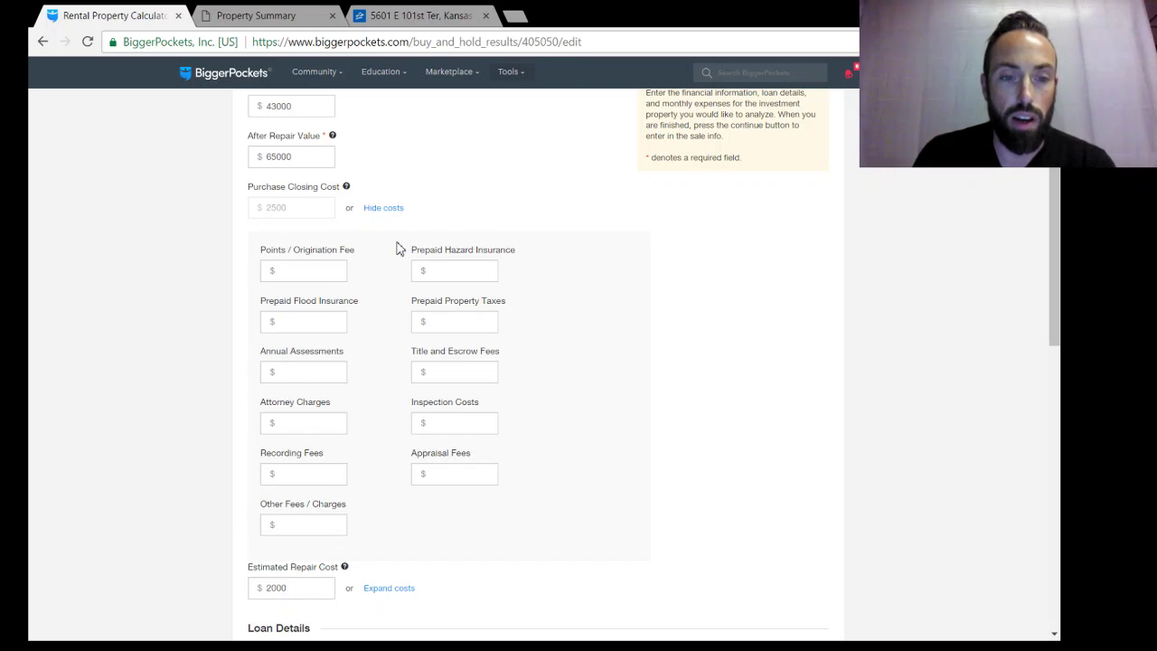
{"action": "left_click", "coordinate": [346, 188]}
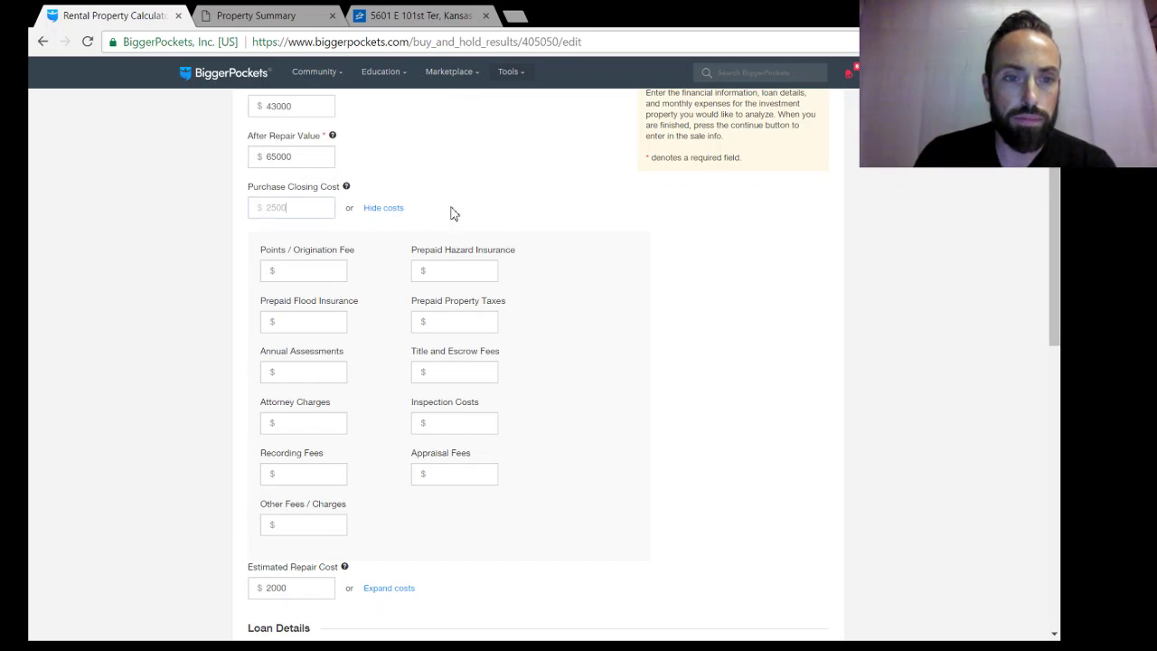
{"action": "left_click", "coordinate": [383, 208]}
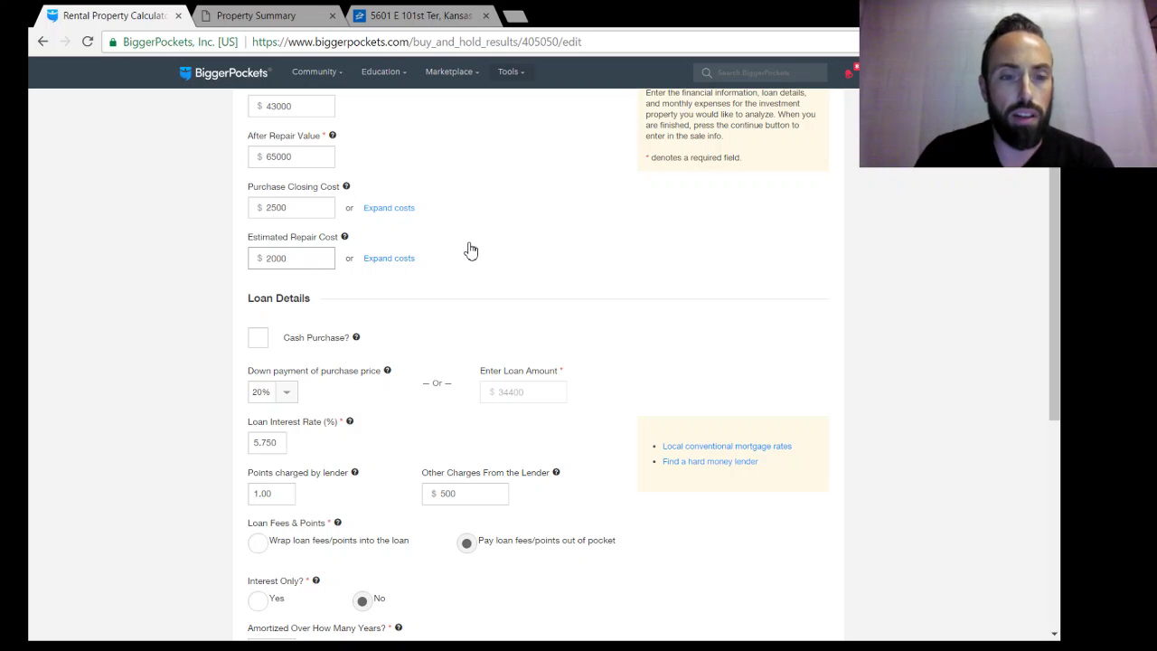
- Examine the estimated repair cost and the down payment settings in the loan details
{"action": "left_click", "coordinate": [305, 256]}
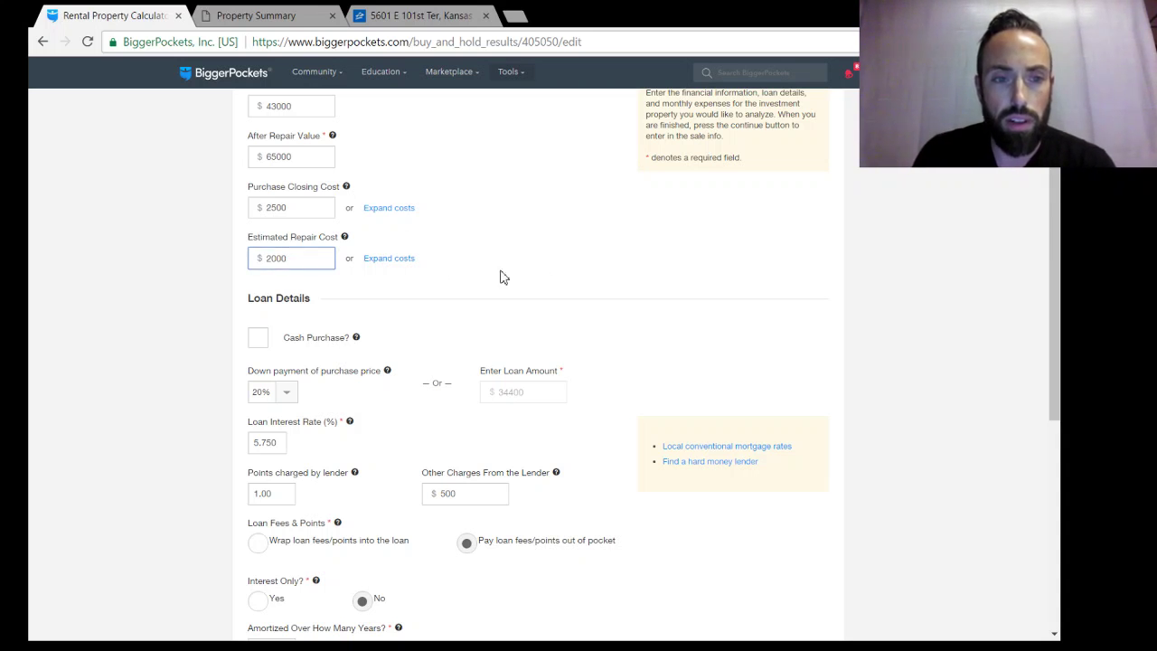
{"action": "left_click", "coordinate": [564, 267]}
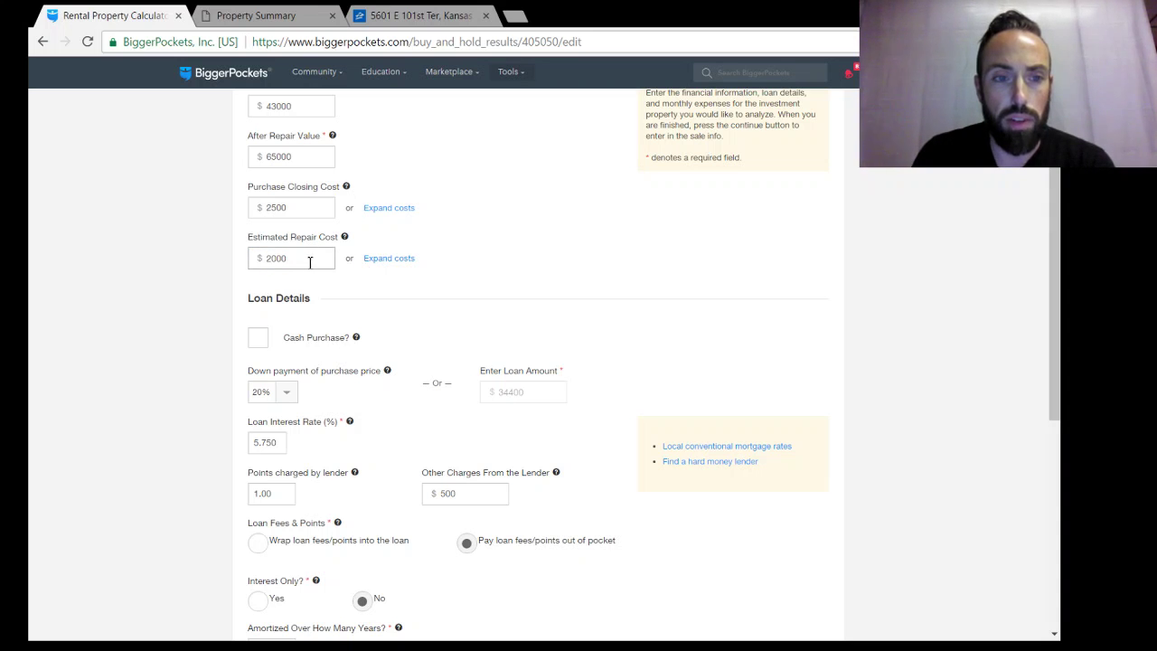
{"action": "scroll", "coordinate": [527, 217], "scroll_direction": "down", "scroll_amount": 3}
{"action": "scroll", "coordinate": [278, 224], "scroll_direction": "up", "scroll_amount": 2}
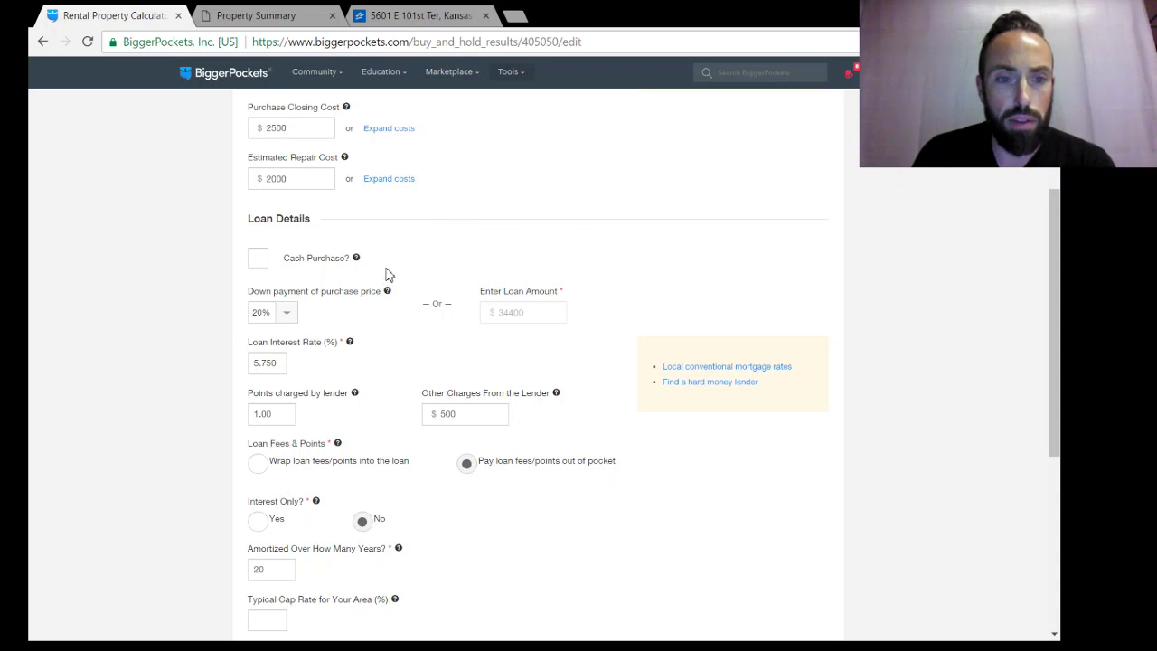
{"action": "scroll", "coordinate": [402, 308], "scroll_direction": "down", "scroll_amount": 2}
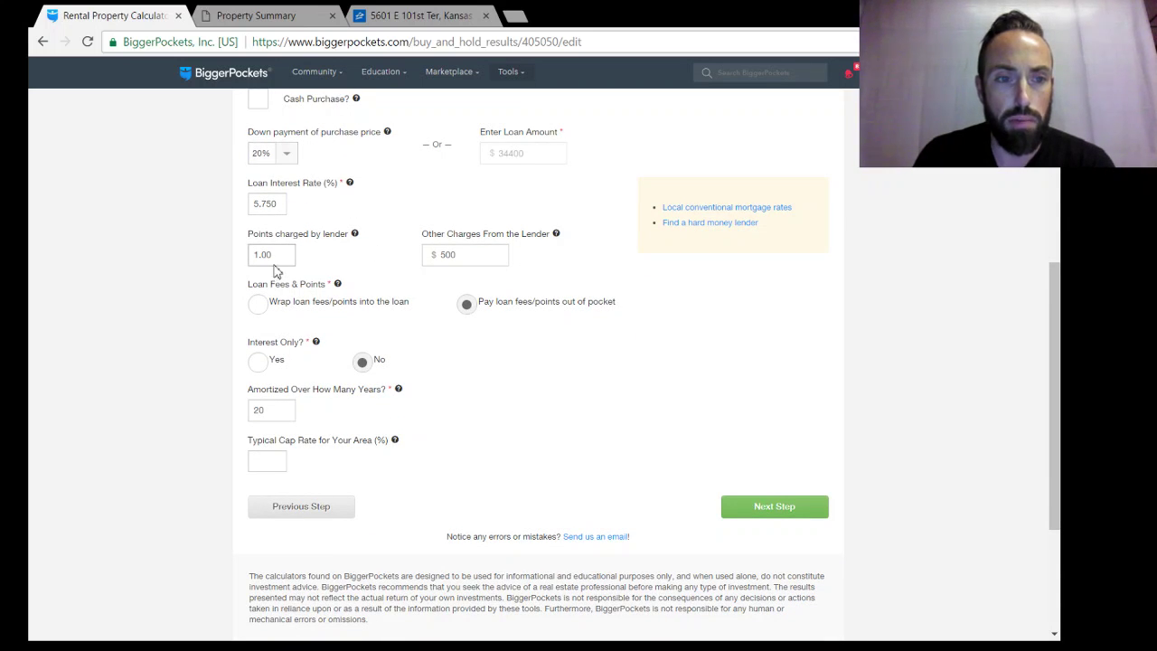
- Review the loan interest rate, lender charges and amortization period, and continue to the Rental Info page
{"action": "left_click", "coordinate": [276, 204]}
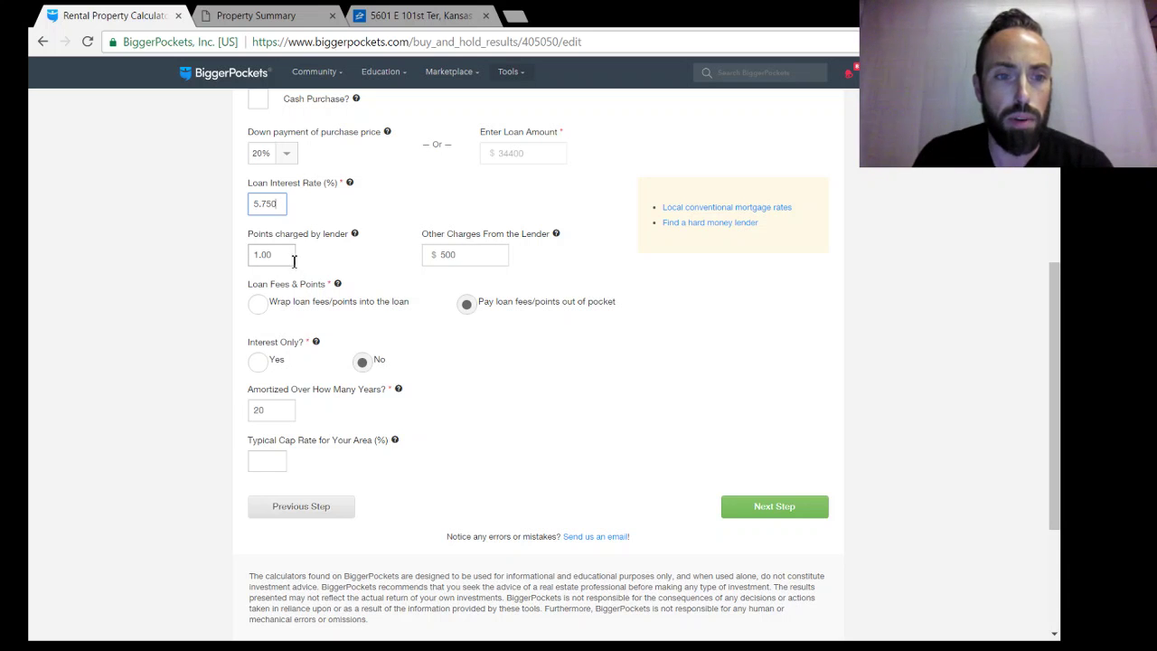
{"action": "left_click", "coordinate": [466, 258]}
{"action": "scroll", "coordinate": [506, 271], "scroll_direction": "up", "scroll_amount": 3}
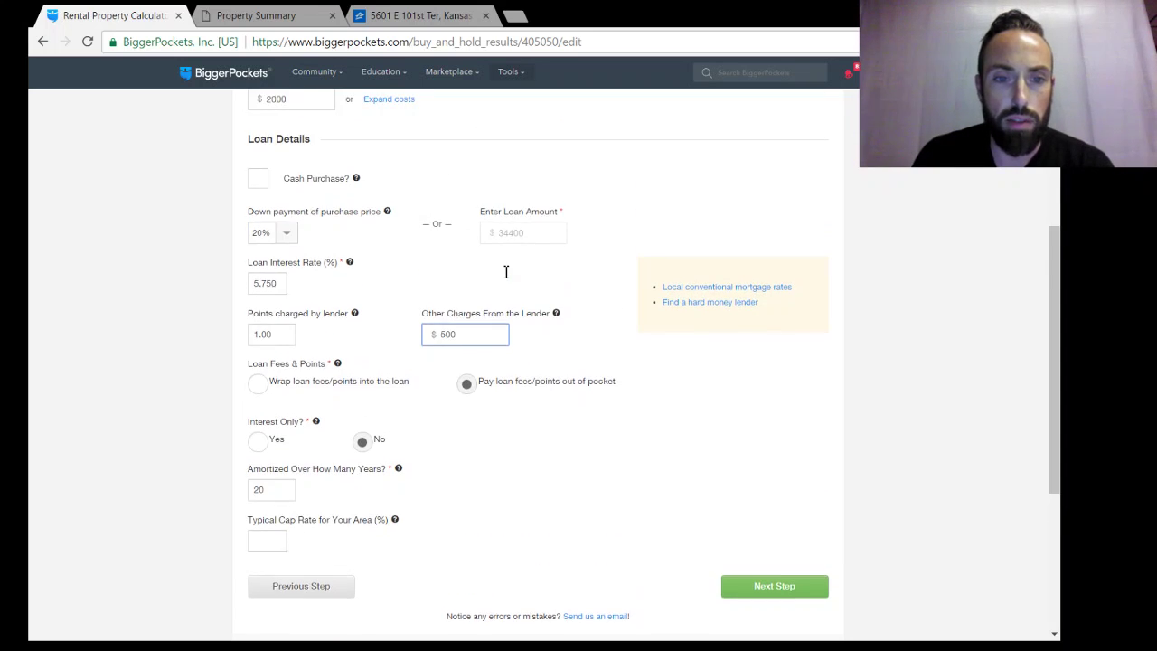
{"action": "scroll", "coordinate": [472, 292], "scroll_direction": "down", "scroll_amount": 4}
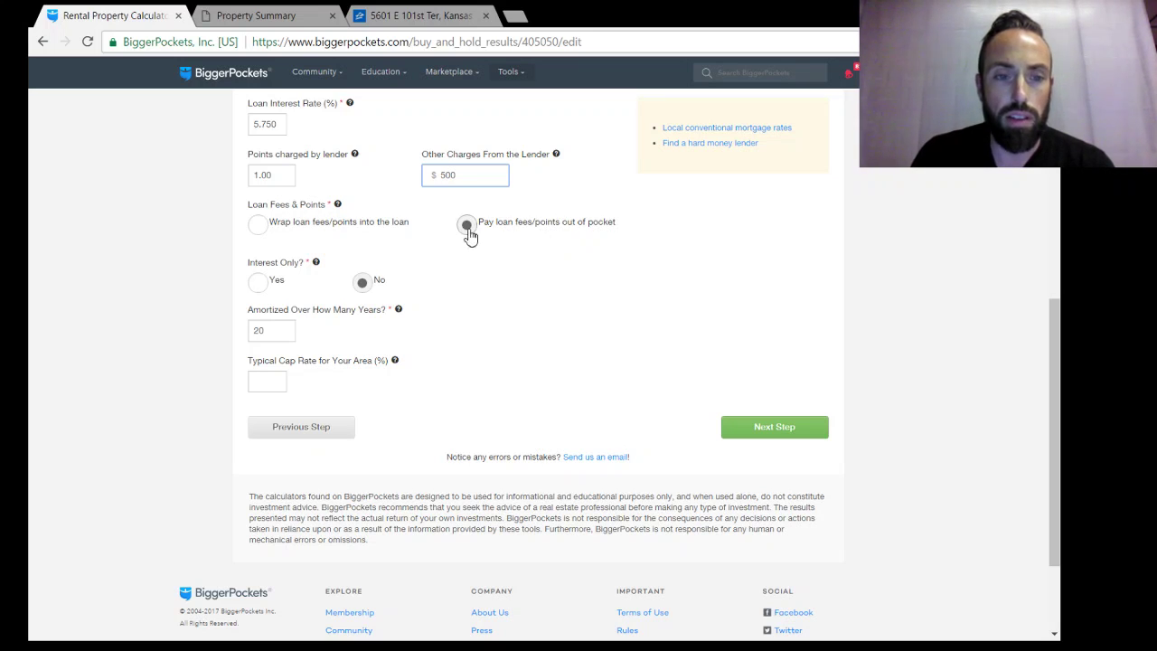
{"action": "scroll", "coordinate": [560, 284], "scroll_direction": "down", "scroll_amount": 1}
{"action": "scroll", "coordinate": [542, 244], "scroll_direction": "down", "scroll_amount": 1}
{"action": "scroll", "coordinate": [516, 217], "scroll_direction": "up", "scroll_amount": 1}
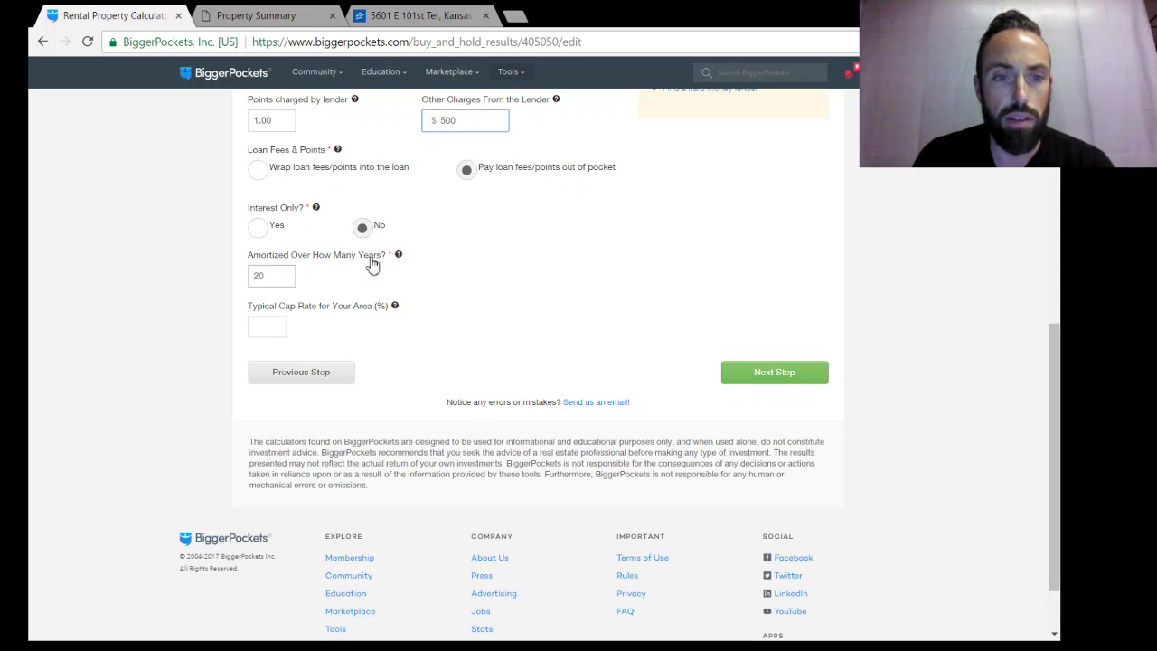
{"action": "left_click", "coordinate": [284, 274]}
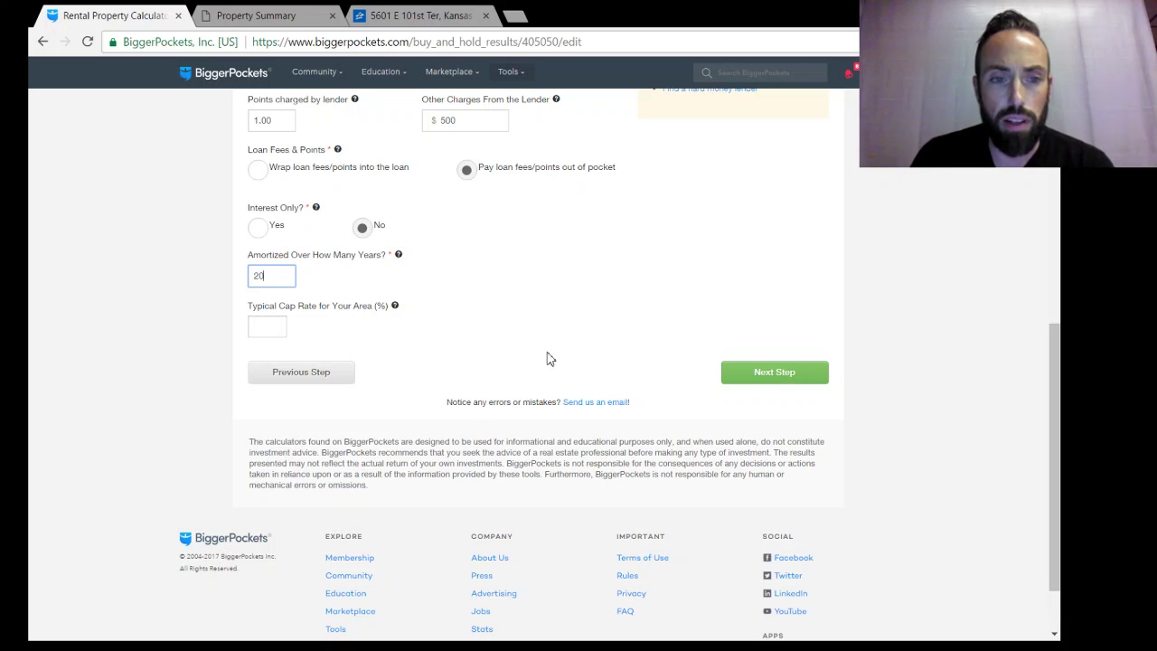
{"action": "left_click", "coordinate": [769, 384]}
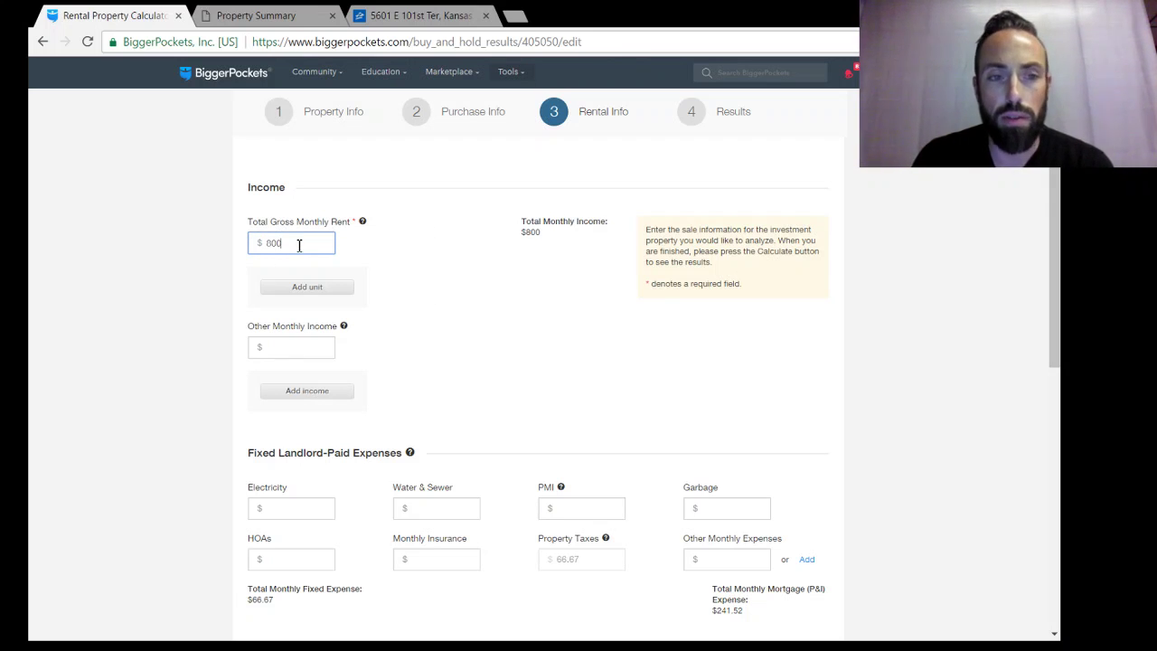
- Review the gross monthly rent, the fixed and variable landlord-paid expenses and the future assumptions
{"action": "left_click", "coordinate": [452, 273]}
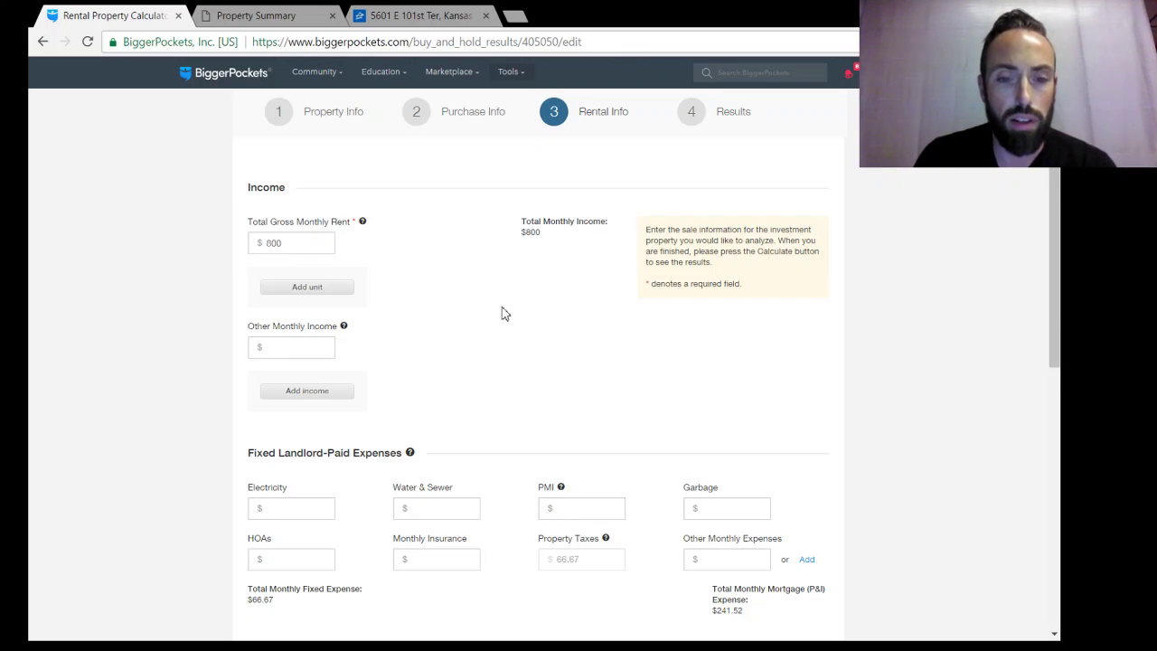
{"action": "scroll", "coordinate": [493, 313], "scroll_direction": "down", "scroll_amount": 3}
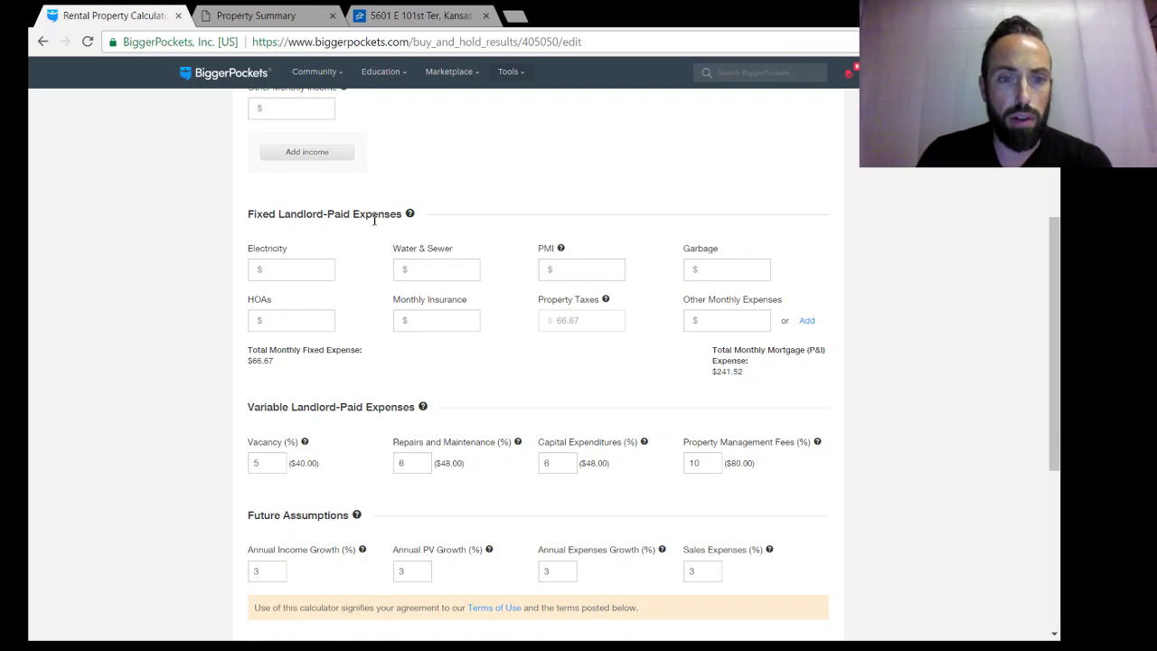
{"action": "scroll", "coordinate": [619, 350], "scroll_direction": "down", "scroll_amount": 1}
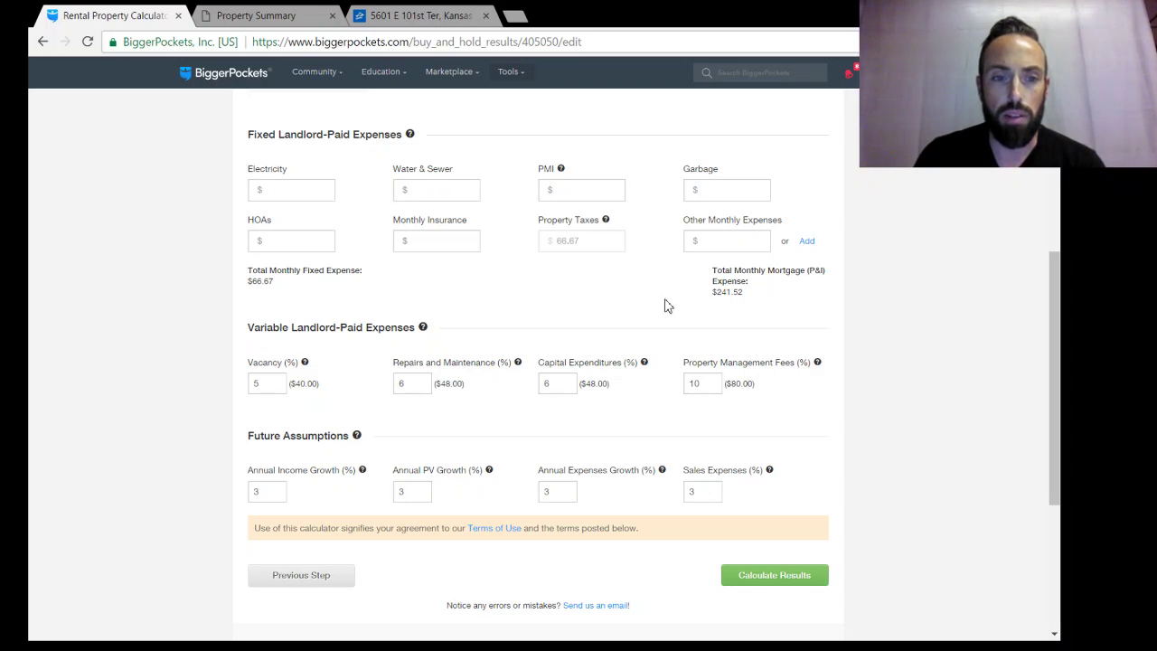
- Review the vacancy, repairs, capital expenditure and property management percentages under the variable landlord-paid expenses
{"action": "scroll", "coordinate": [586, 297], "scroll_direction": "down", "scroll_amount": 1}
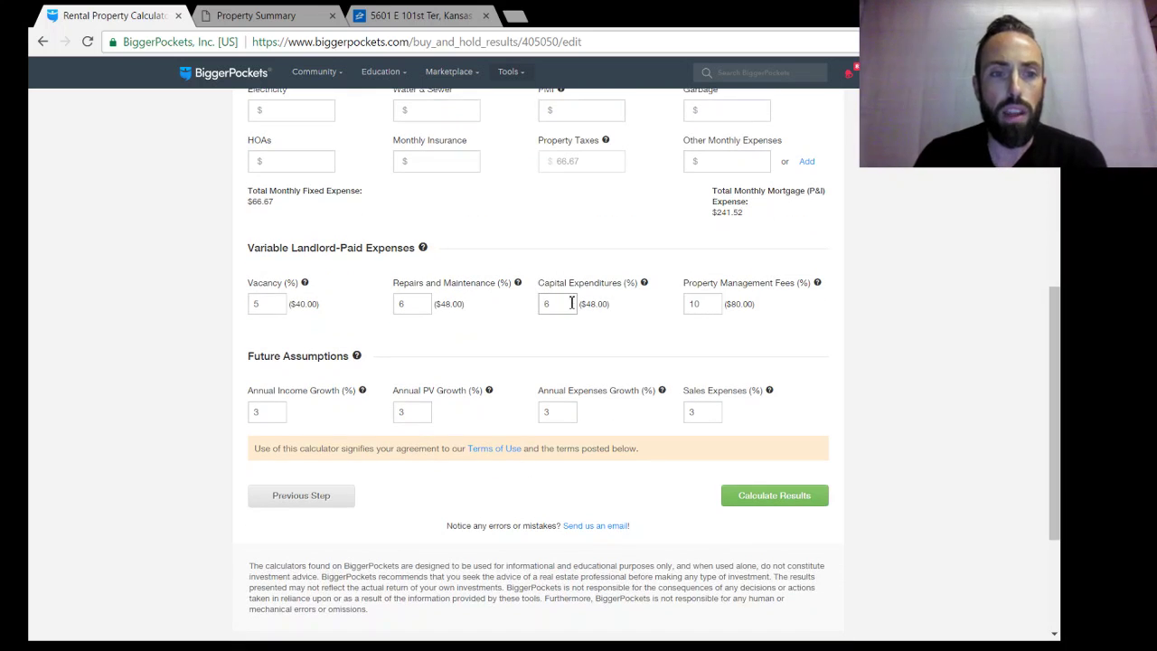
{"action": "scroll", "coordinate": [370, 273], "scroll_direction": "down", "scroll_amount": 1}
{"action": "mouse_move", "coordinate": [356, 286]}
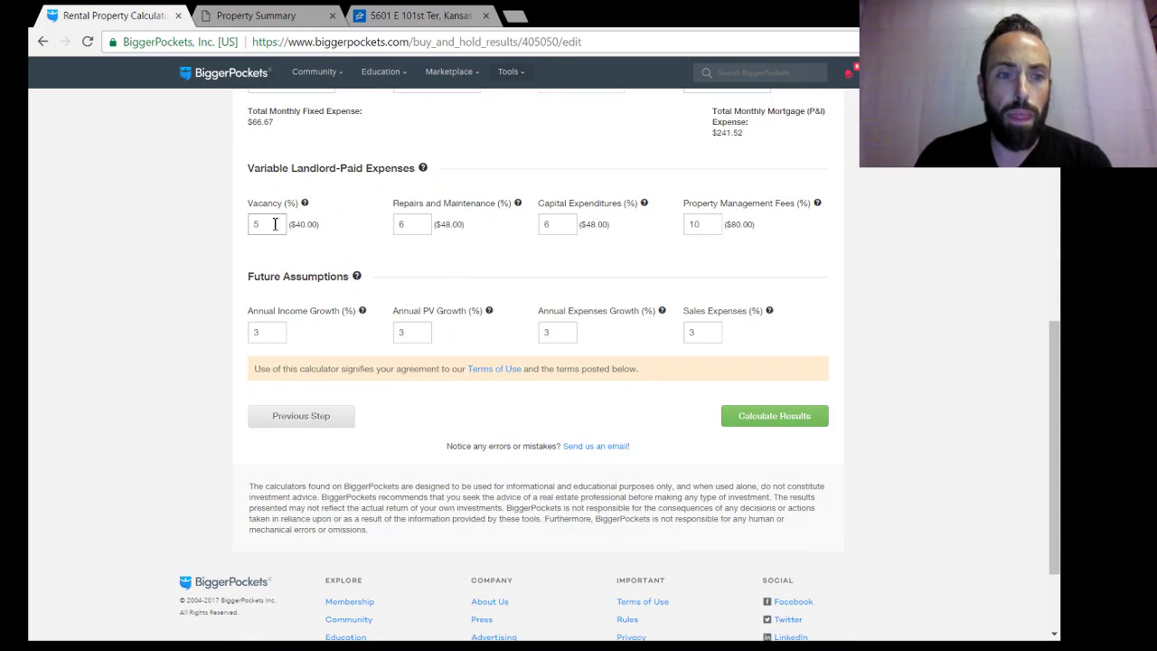
{"action": "left_click", "coordinate": [275, 225]}
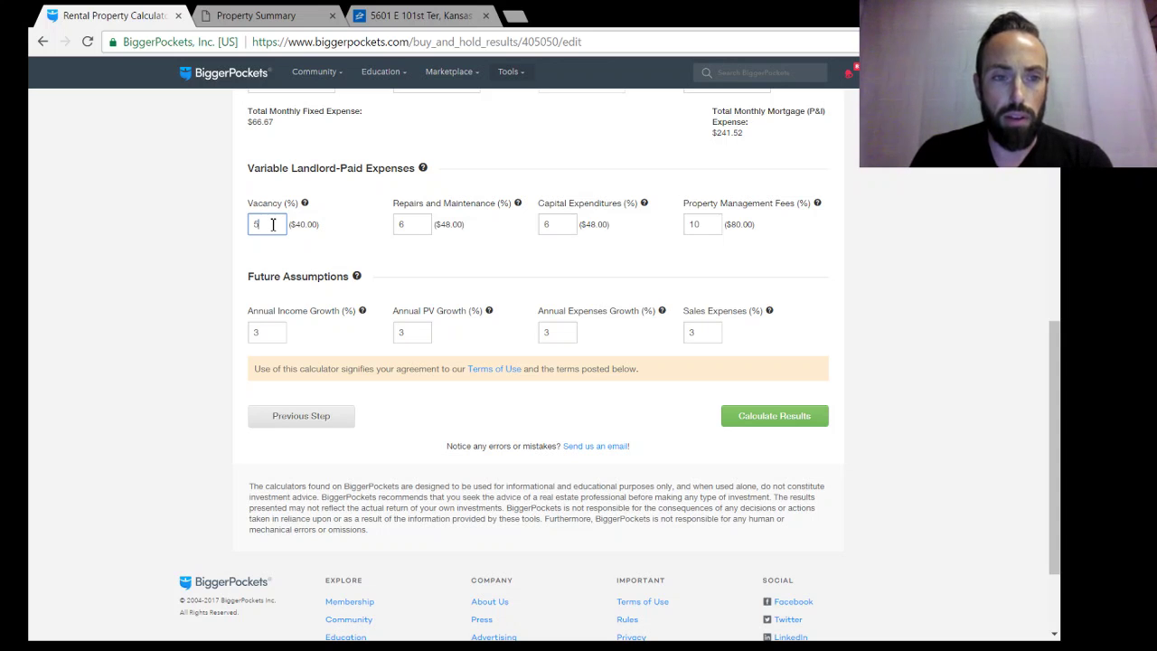
{"action": "left_click", "coordinate": [354, 241]}
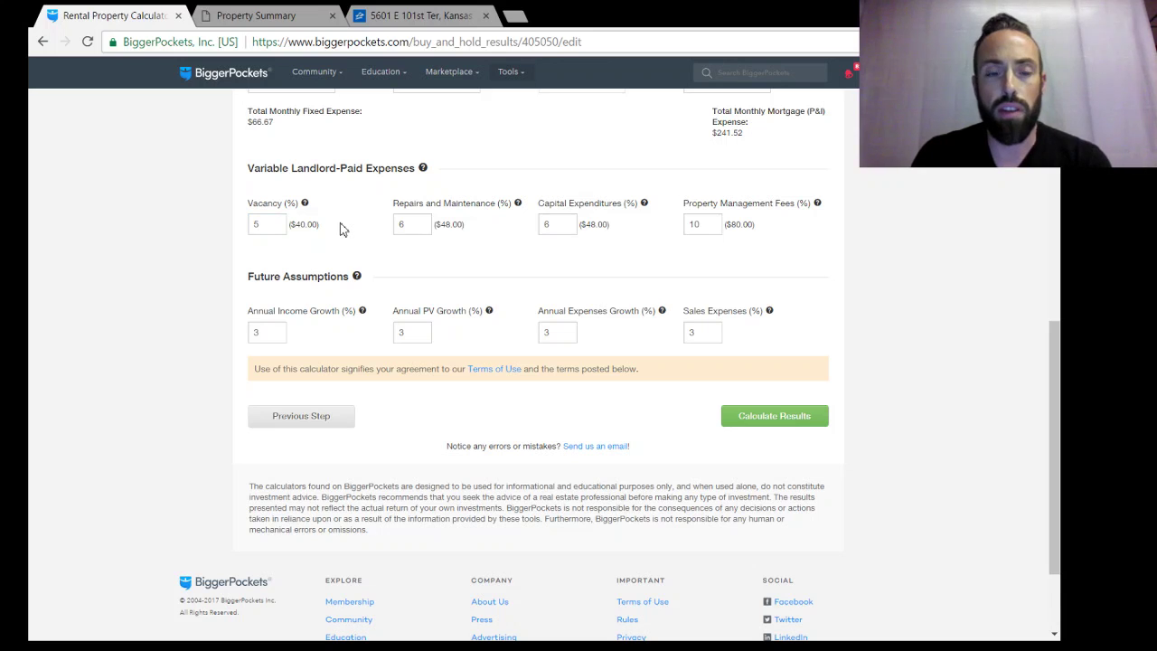
{"action": "left_click", "coordinate": [281, 226]}
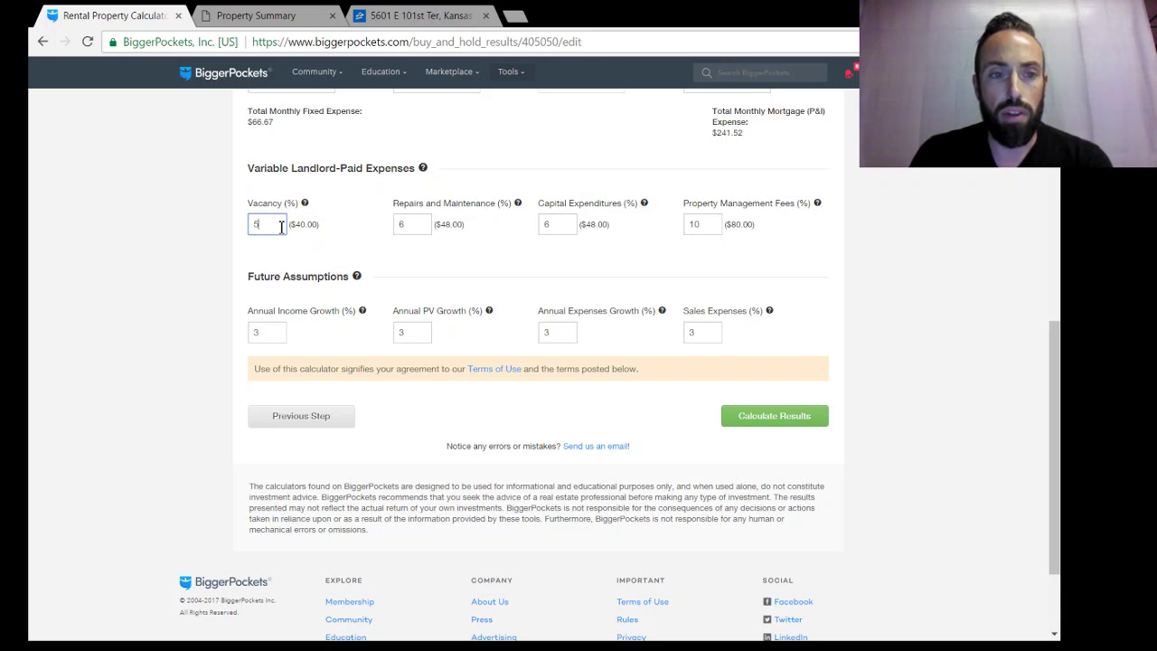
{"action": "left_click", "coordinate": [352, 237]}
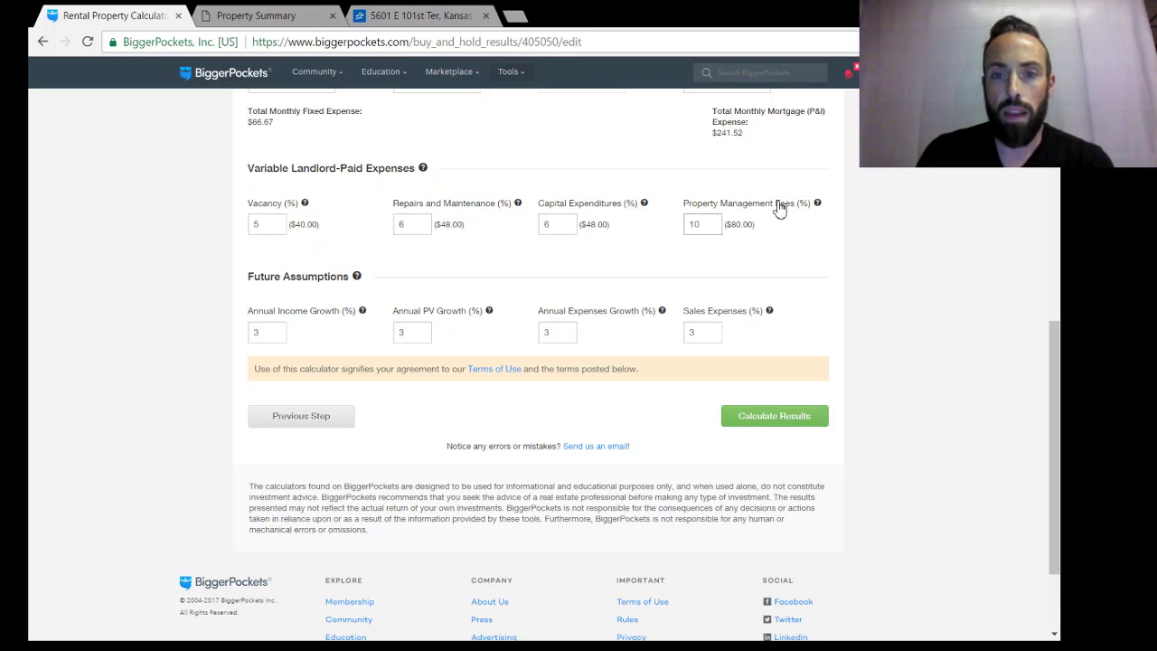
{"action": "left_click", "coordinate": [709, 226]}
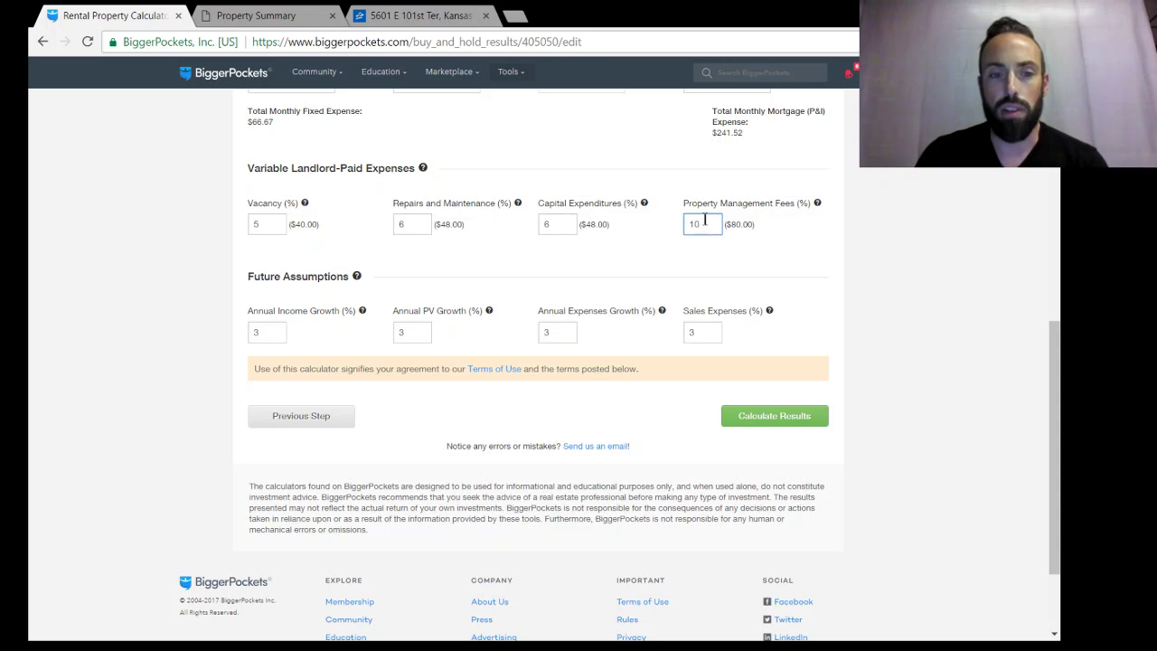
{"action": "left_click", "coordinate": [489, 269]}
- Review the annual income, property value and expense growth and sales expense assumptions, and calculate the results
{"action": "scroll", "coordinate": [484, 267], "scroll_direction": "down", "scroll_amount": 1}
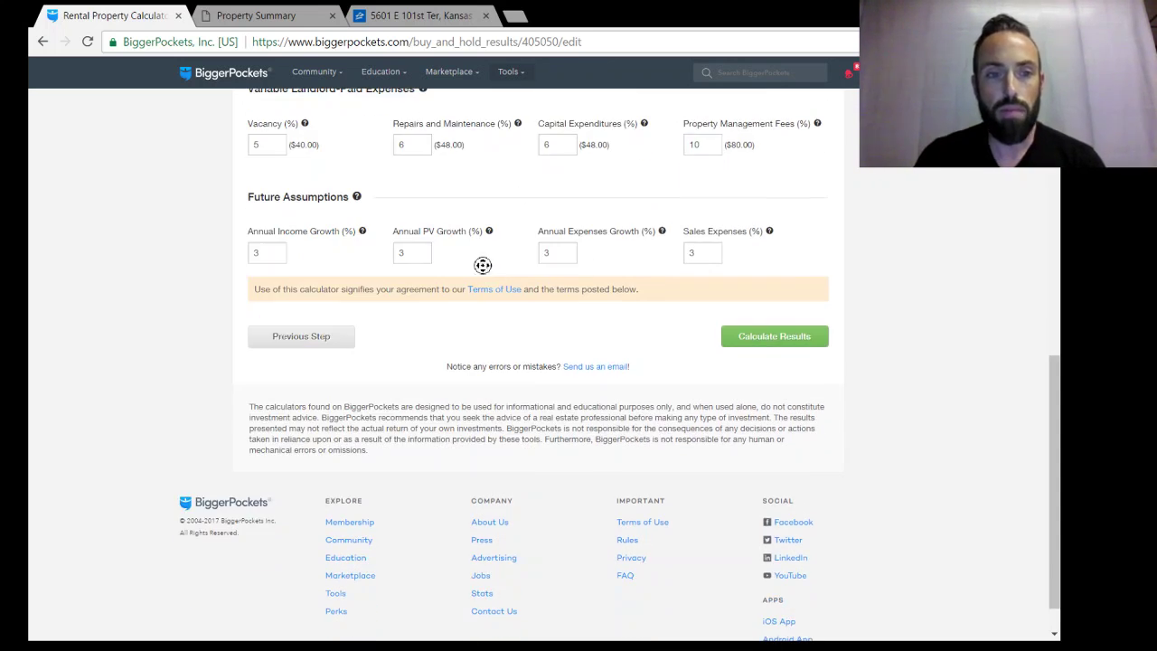
{"action": "scroll", "coordinate": [303, 271], "scroll_direction": "up", "scroll_amount": 4}
{"action": "scroll", "coordinate": [308, 343], "scroll_direction": "down", "scroll_amount": 5}
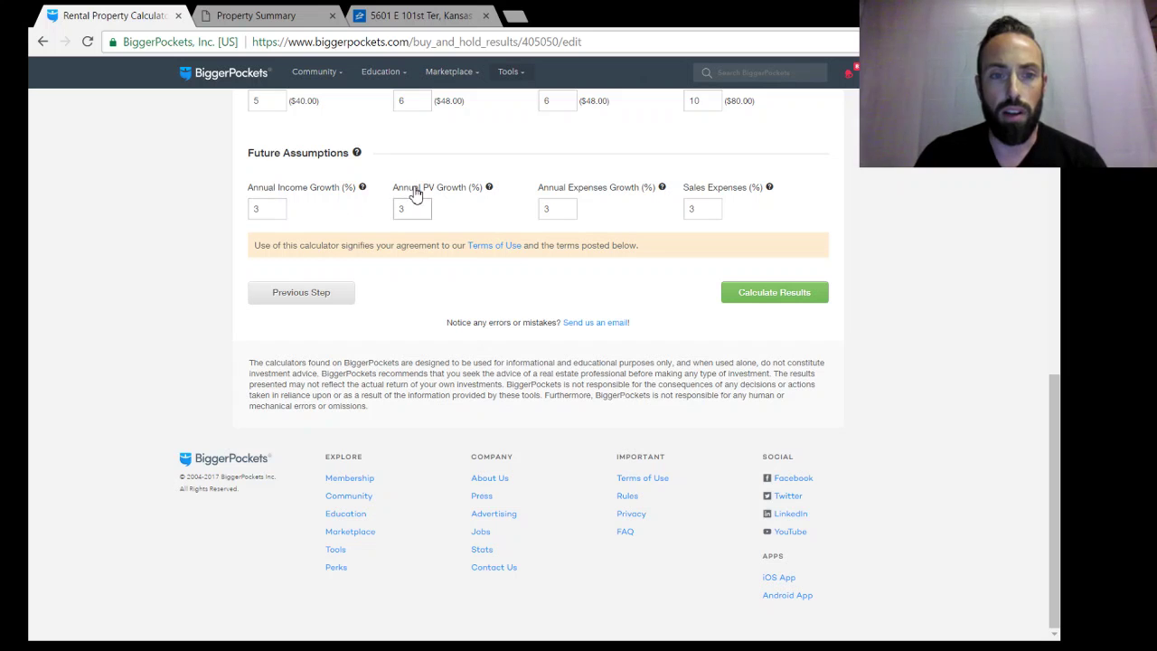
{"action": "mouse_move", "coordinate": [489, 193]}
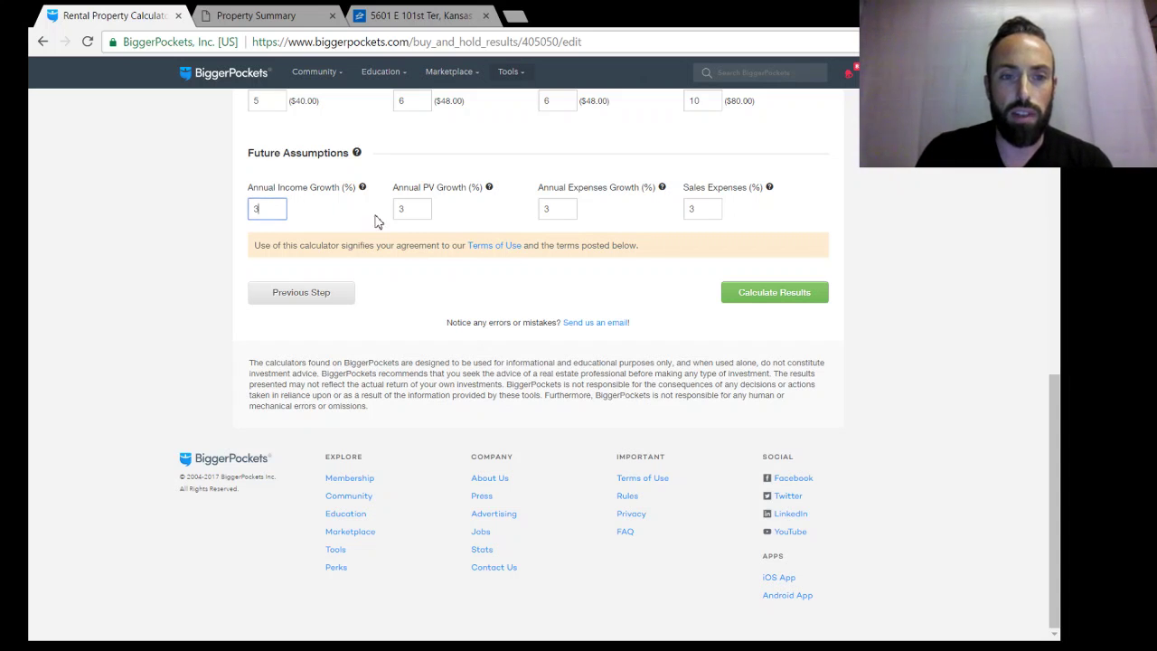
{"action": "left_click", "coordinate": [425, 210]}
{"action": "left_click", "coordinate": [564, 206]}
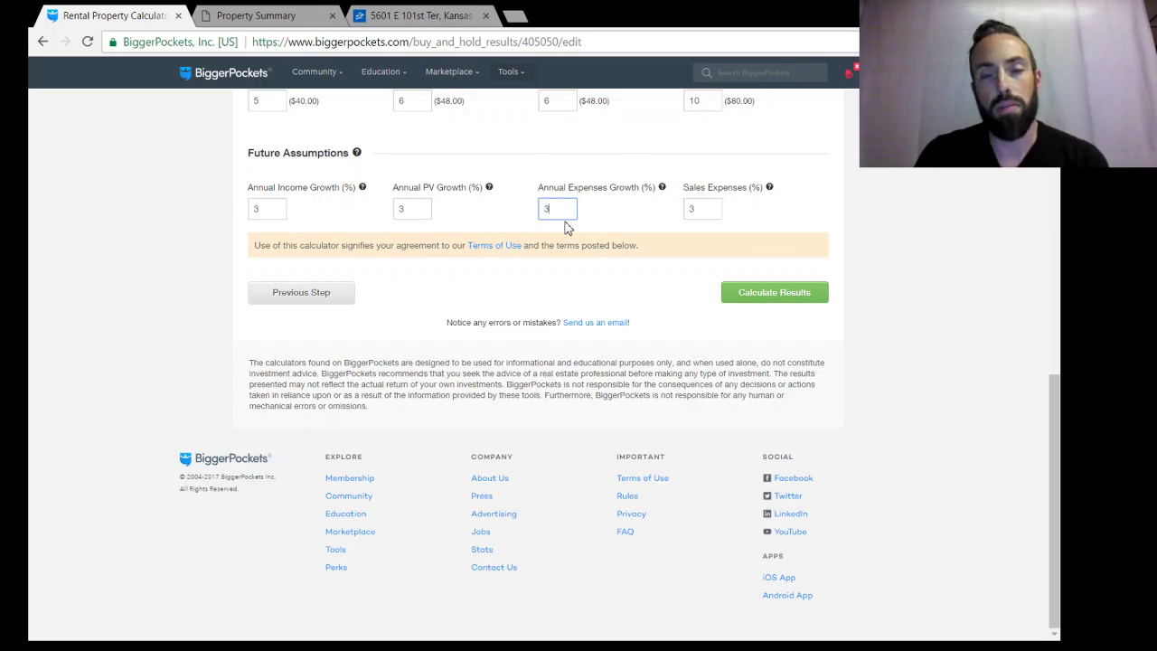
{"action": "left_click", "coordinate": [700, 214]}
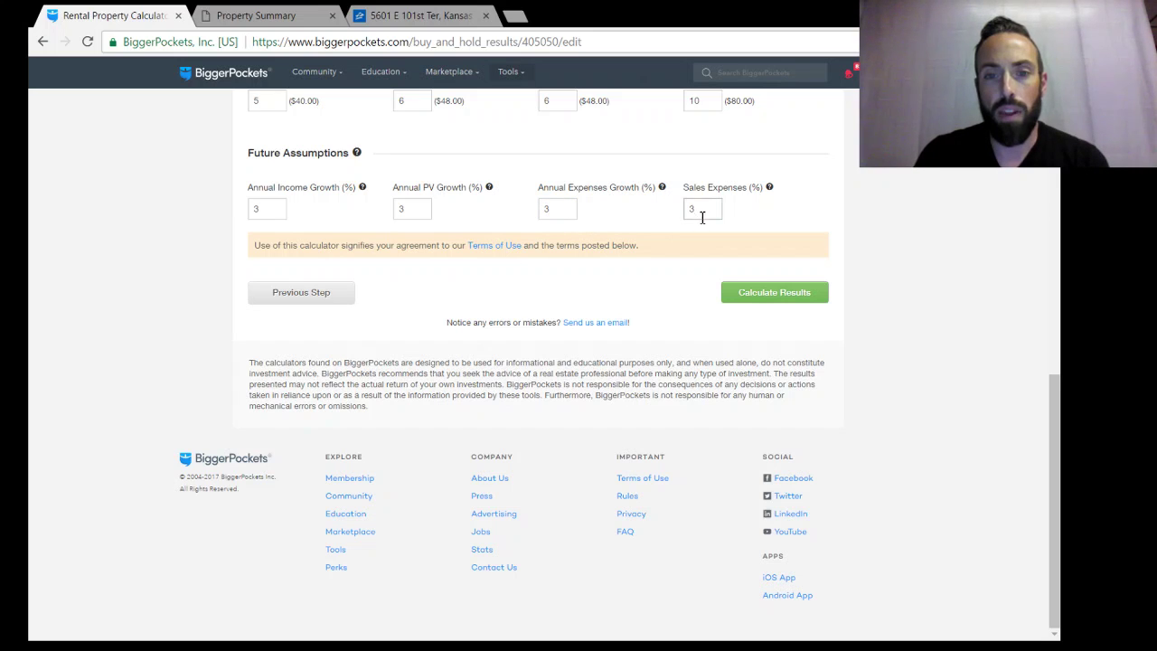
{"action": "left_click", "coordinate": [754, 214]}
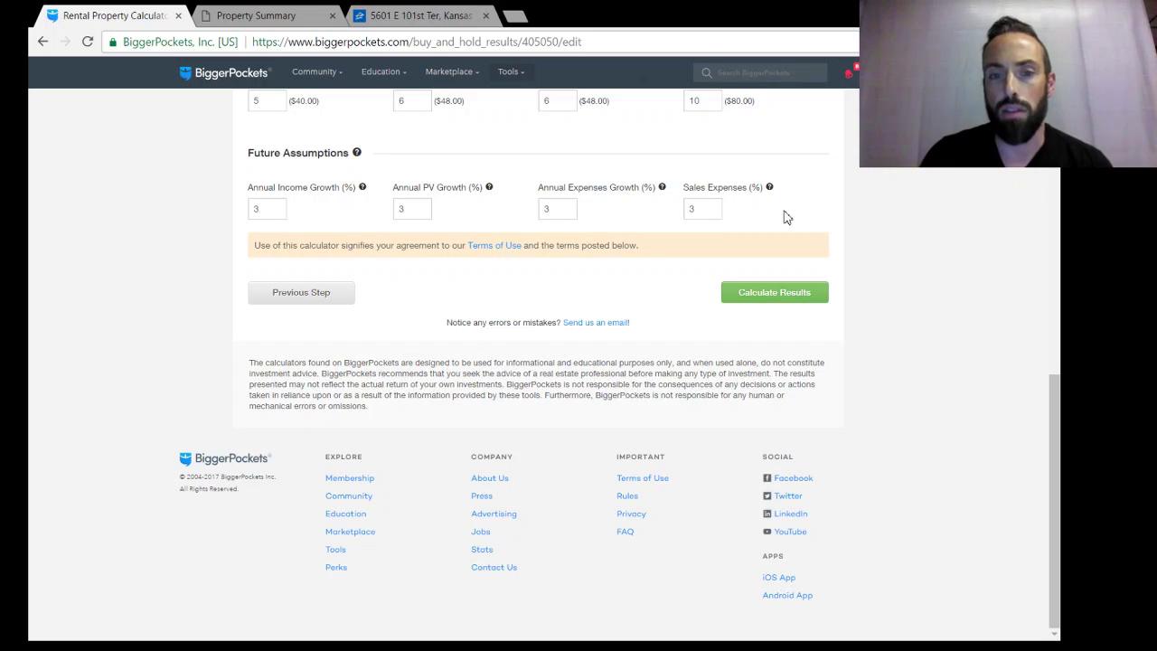
{"action": "left_click", "coordinate": [706, 211]}
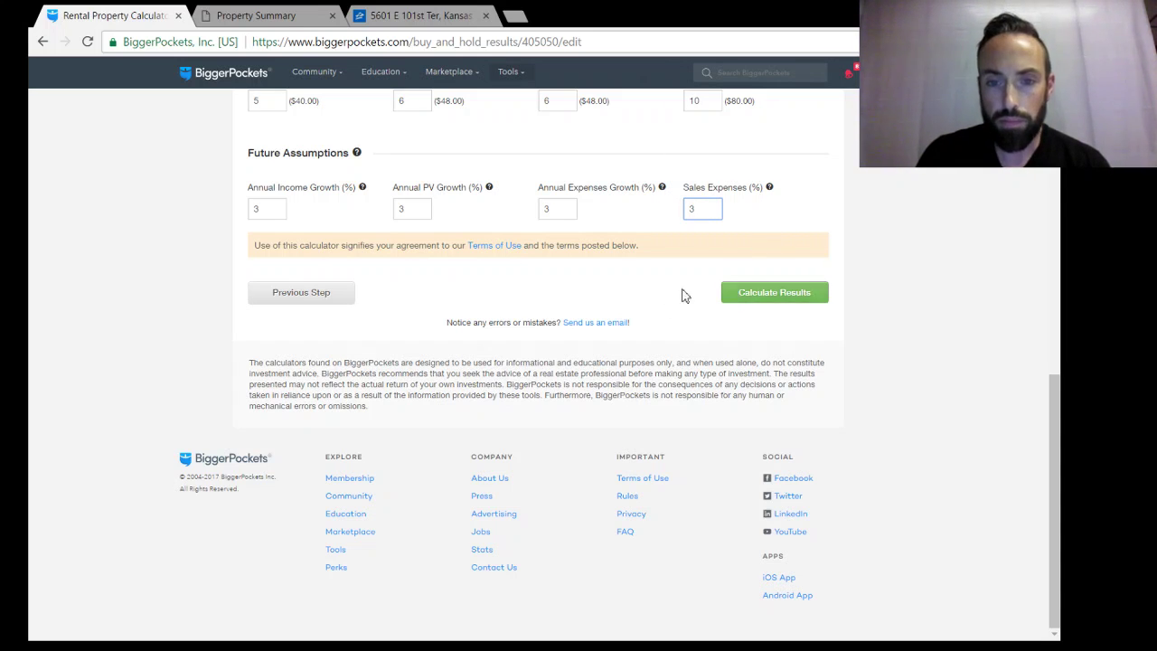
{"action": "left_click", "coordinate": [774, 294]}
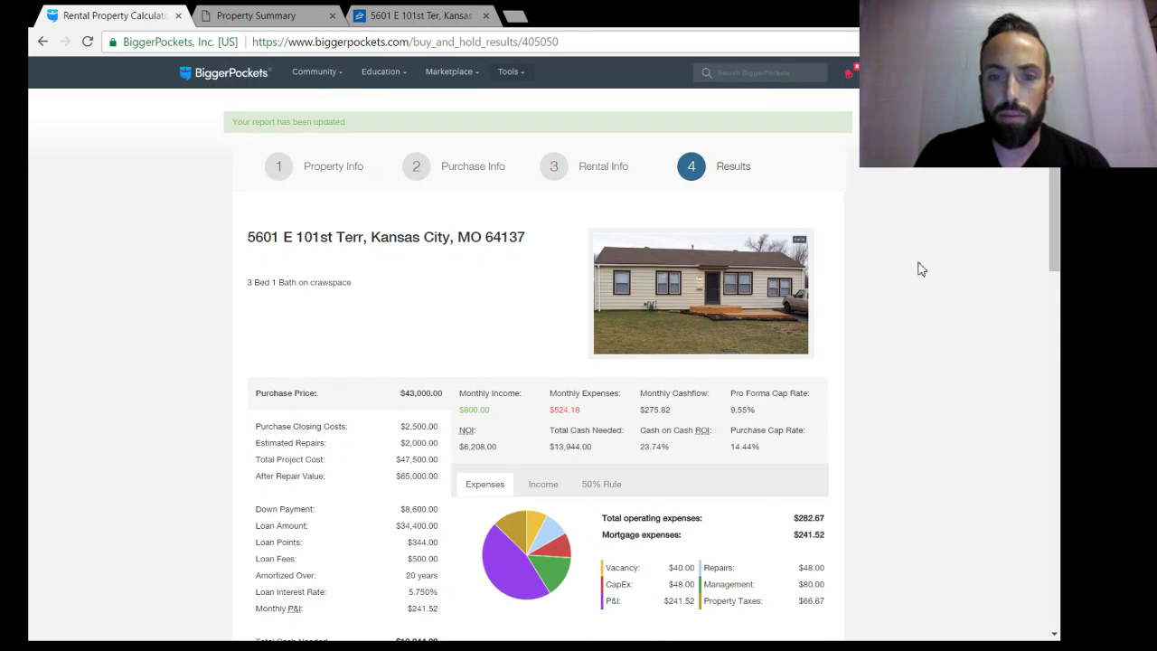
- Examine the report's purchase and loan summary, monthly cashflow, return figures and expense breakdown
{"action": "scroll", "coordinate": [987, 299], "scroll_direction": "down", "scroll_amount": 2}
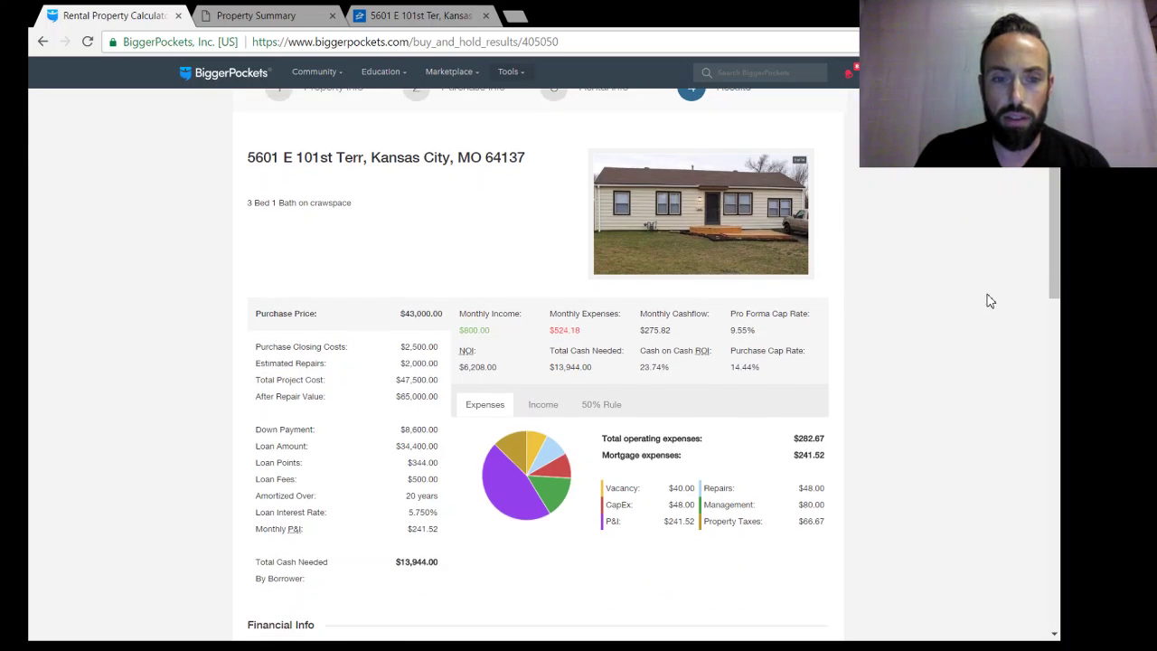
{"action": "scroll", "coordinate": [971, 339], "scroll_direction": "down", "scroll_amount": 1}
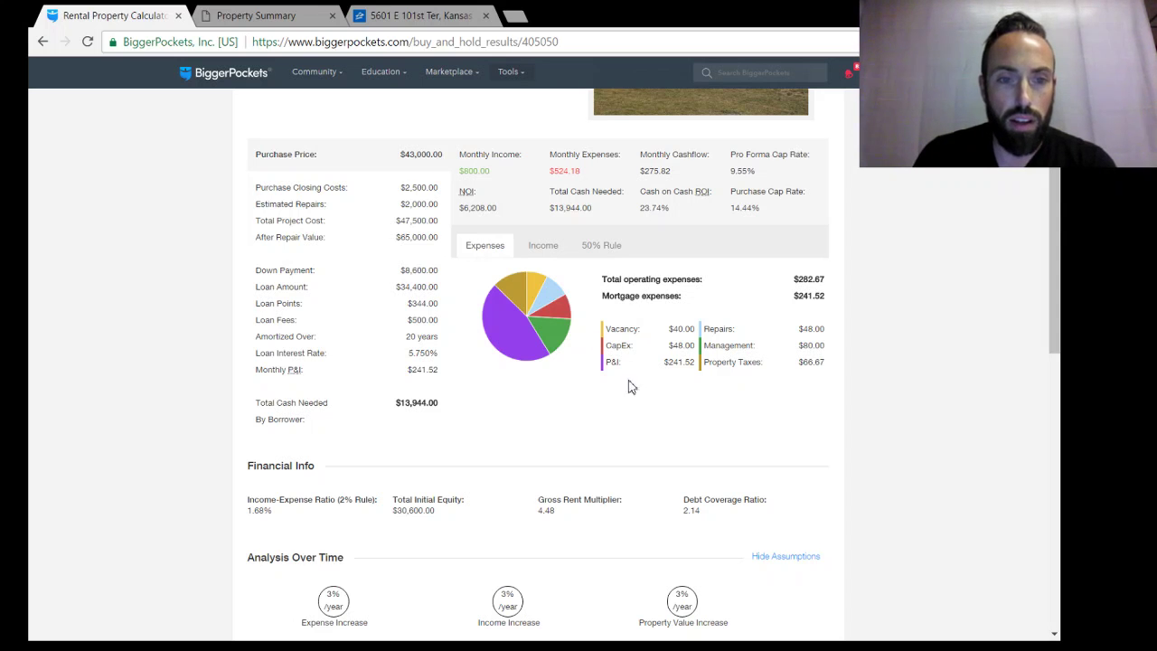
{"action": "scroll", "coordinate": [684, 393], "scroll_direction": "down", "scroll_amount": 1}
- Examine the Analysis Over Time table and highlight the cash on cash ROI for the first three years
{"action": "scroll", "coordinate": [683, 393], "scroll_direction": "down", "scroll_amount": 6}
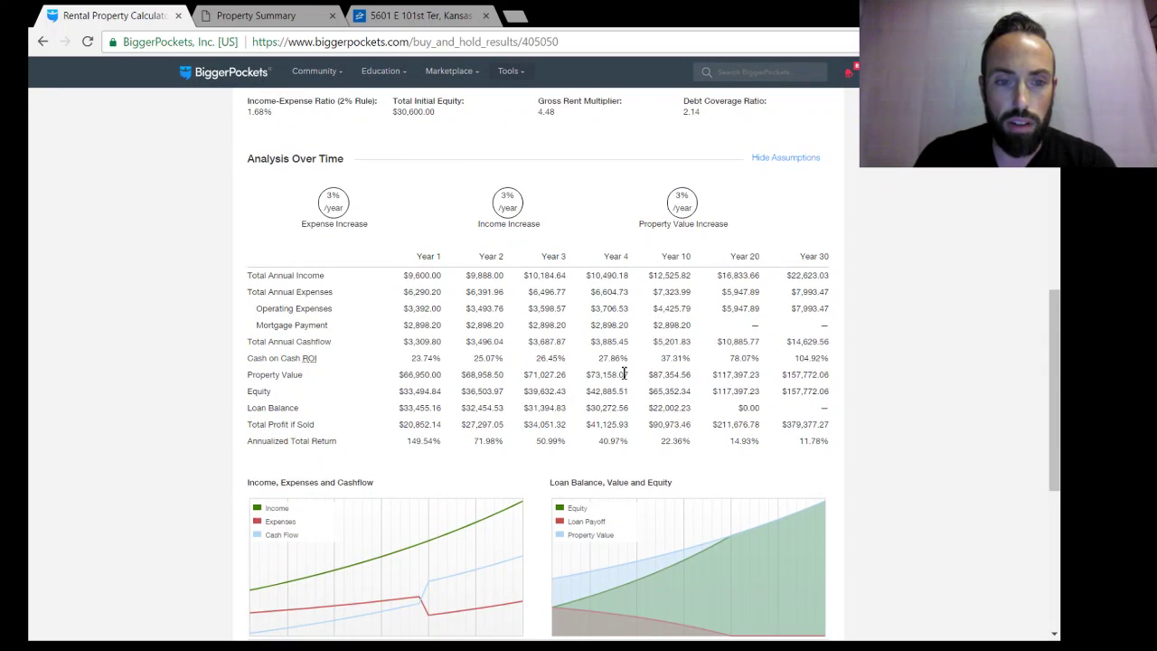
{"action": "scroll", "coordinate": [639, 384], "scroll_direction": "down", "scroll_amount": 2}
{"action": "scroll", "coordinate": [638, 379], "scroll_direction": "up", "scroll_amount": 3}
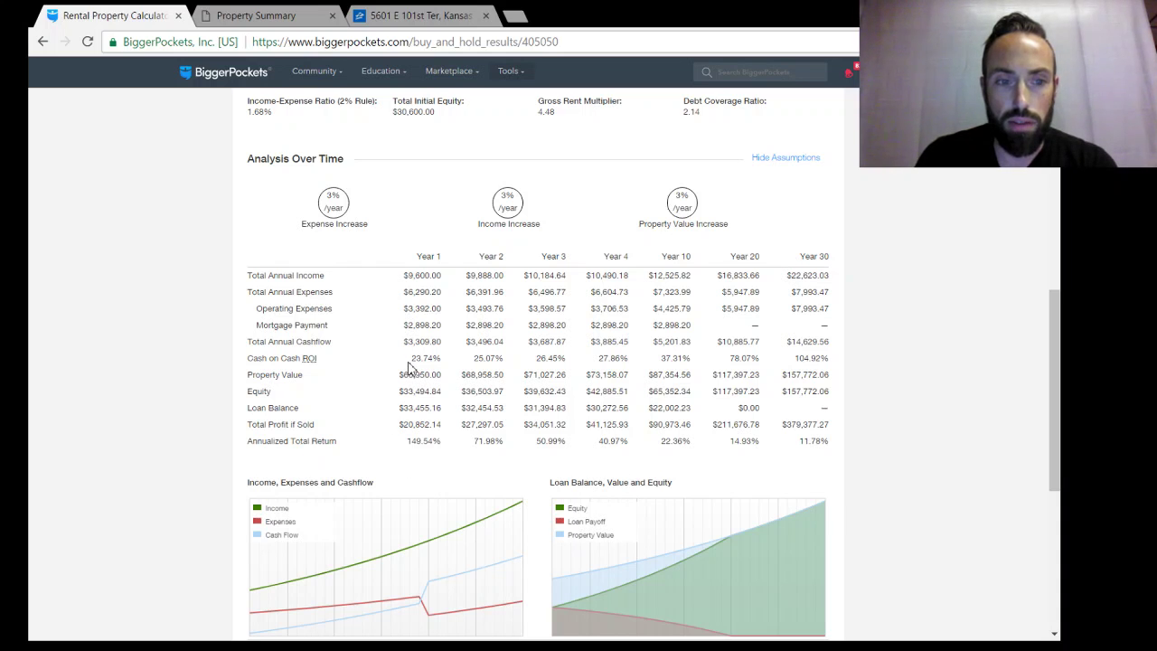
{"action": "left_click_drag", "start_coordinate": [417, 362], "coordinate": [602, 365]}
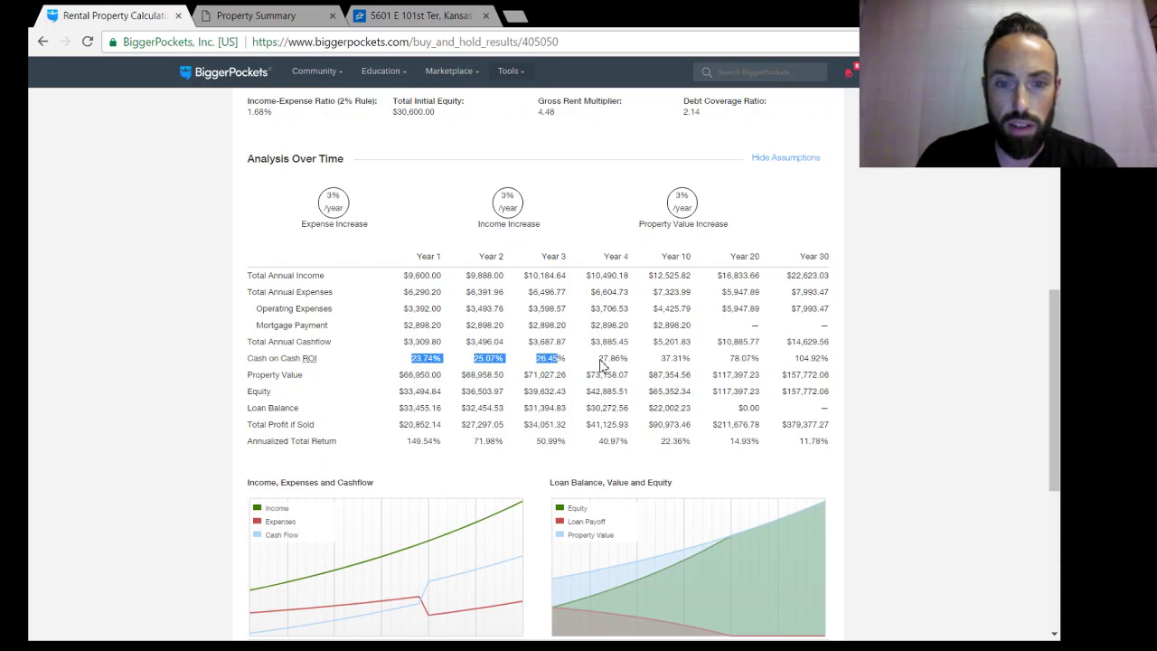
{"action": "left_click", "coordinate": [648, 364]}
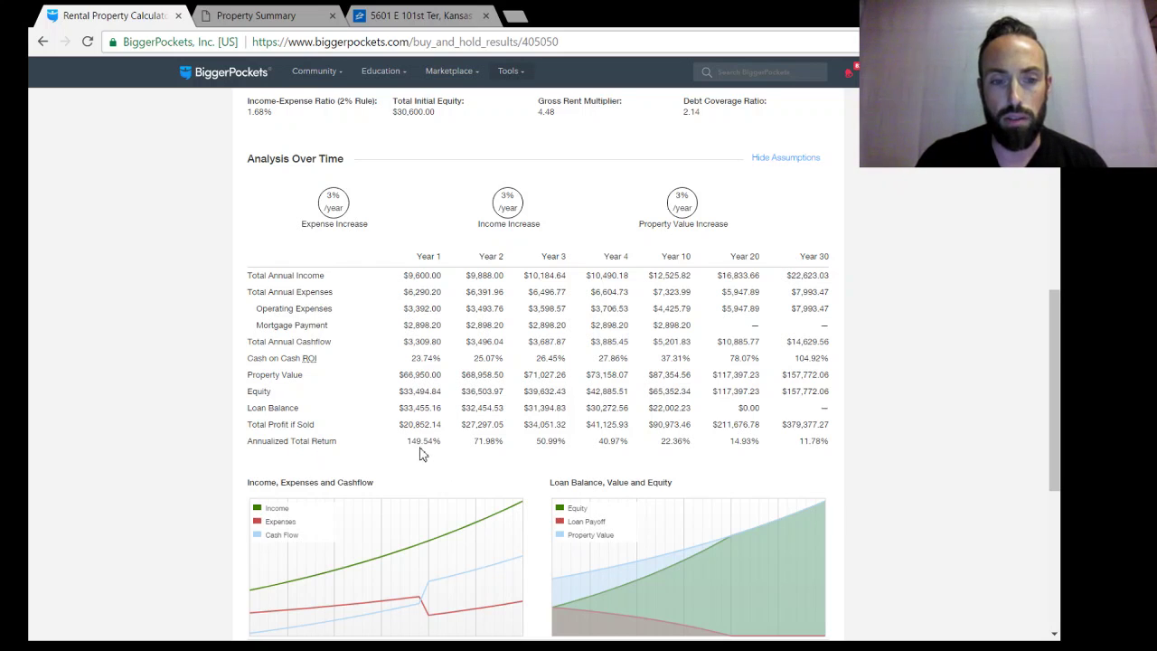
- Highlight in turn the Year 1 annualized total return, the Year 4 property value and equity, and the Year 3 equity
{"action": "left_click_drag", "start_coordinate": [407, 442], "coordinate": [444, 449]}
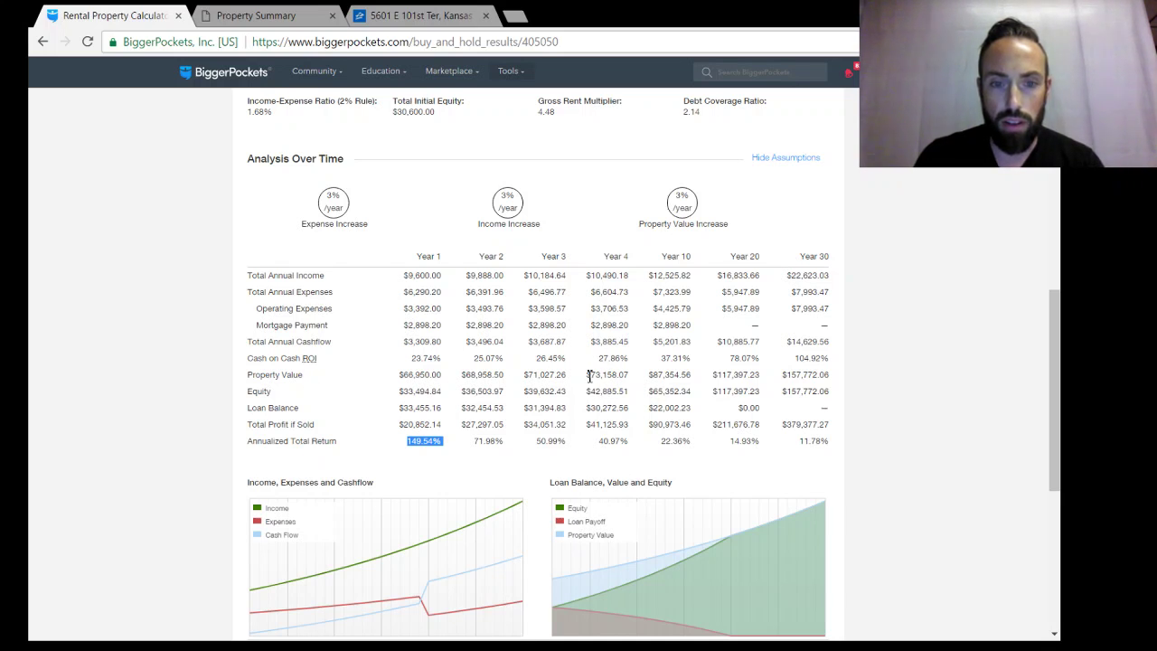
{"action": "left_click_drag", "start_coordinate": [588, 378], "coordinate": [646, 378]}
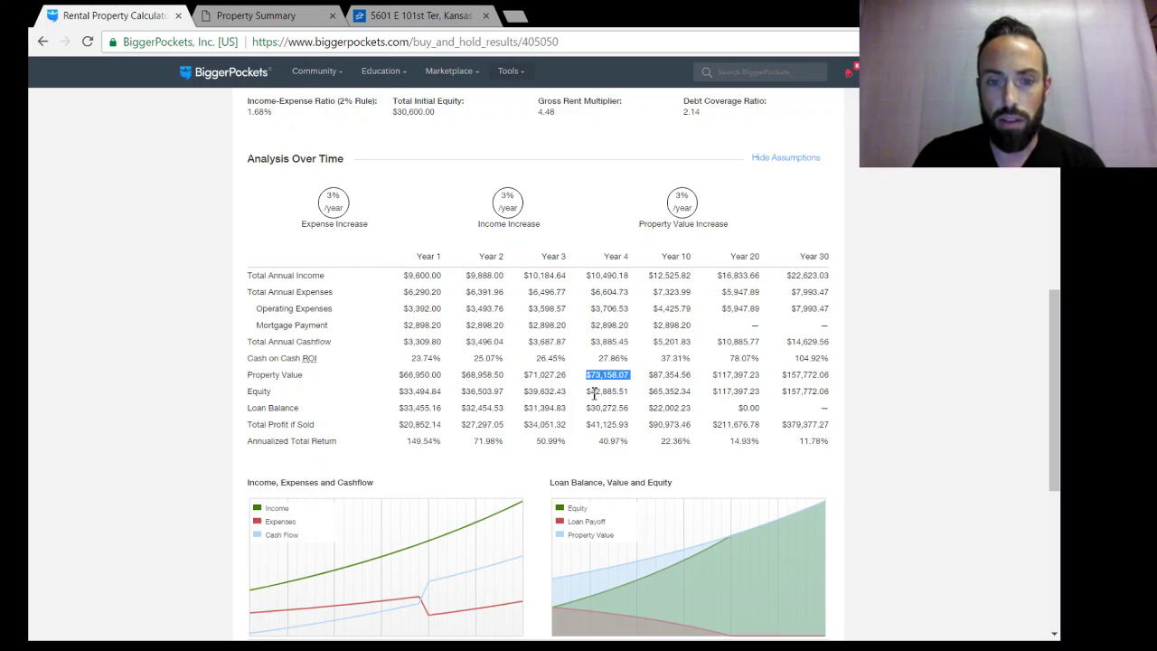
{"action": "left_click_drag", "start_coordinate": [587, 393], "coordinate": [627, 398]}
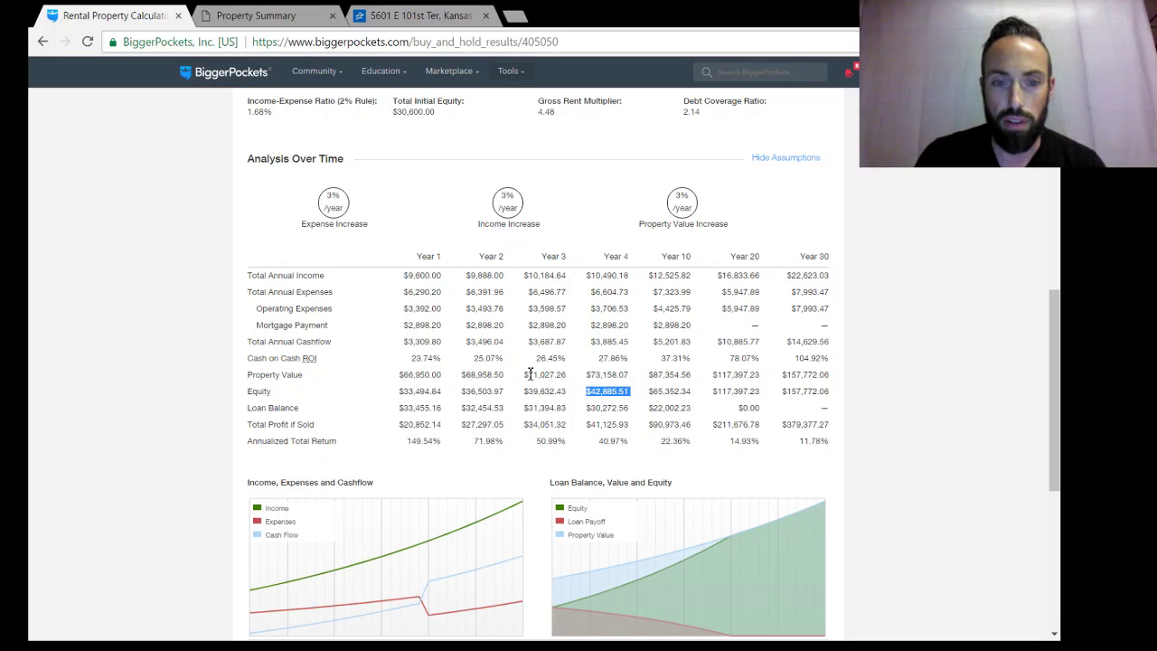
{"action": "left_click_drag", "start_coordinate": [524, 390], "coordinate": [570, 391]}
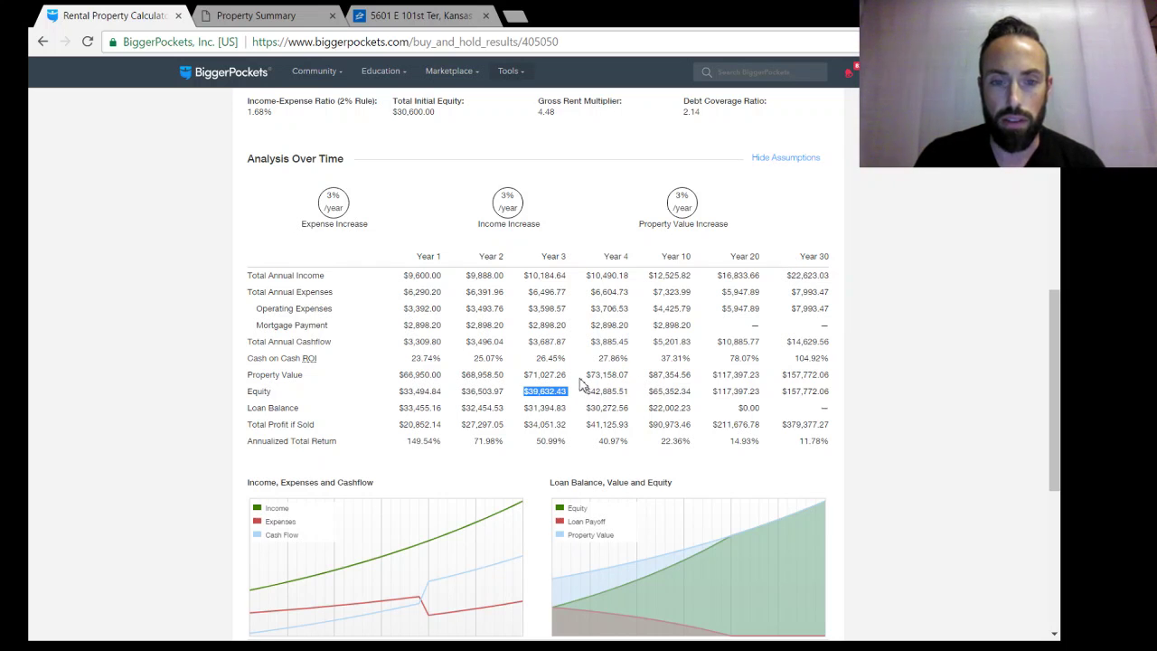
{"action": "scroll", "coordinate": [640, 386], "scroll_direction": "down", "scroll_amount": 1}
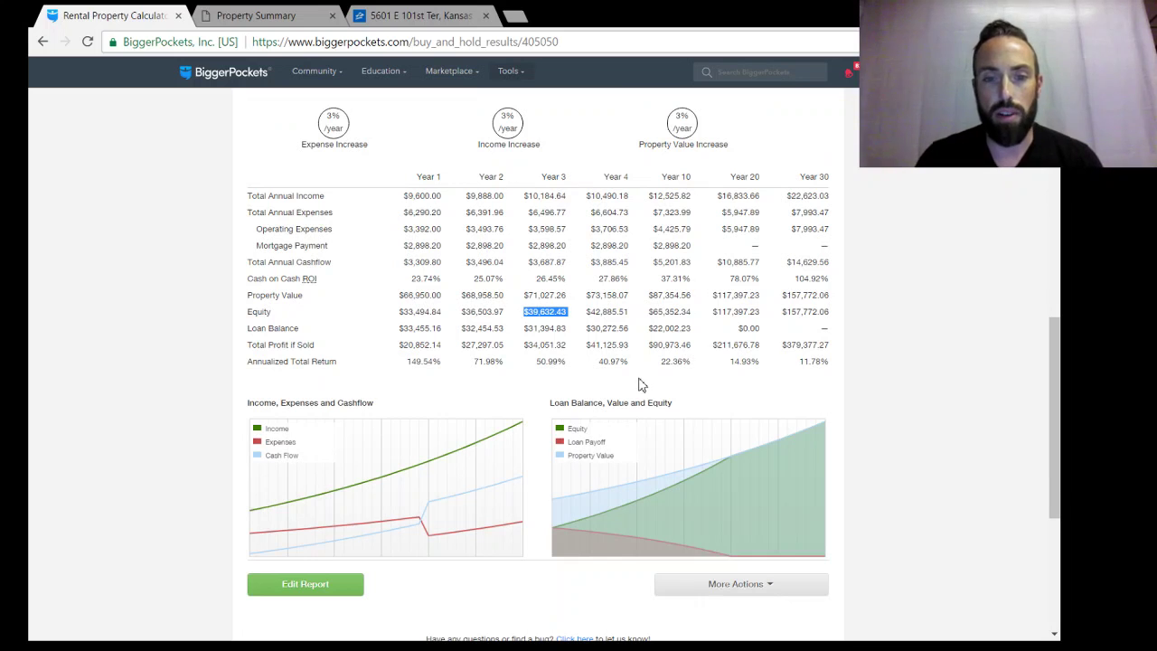